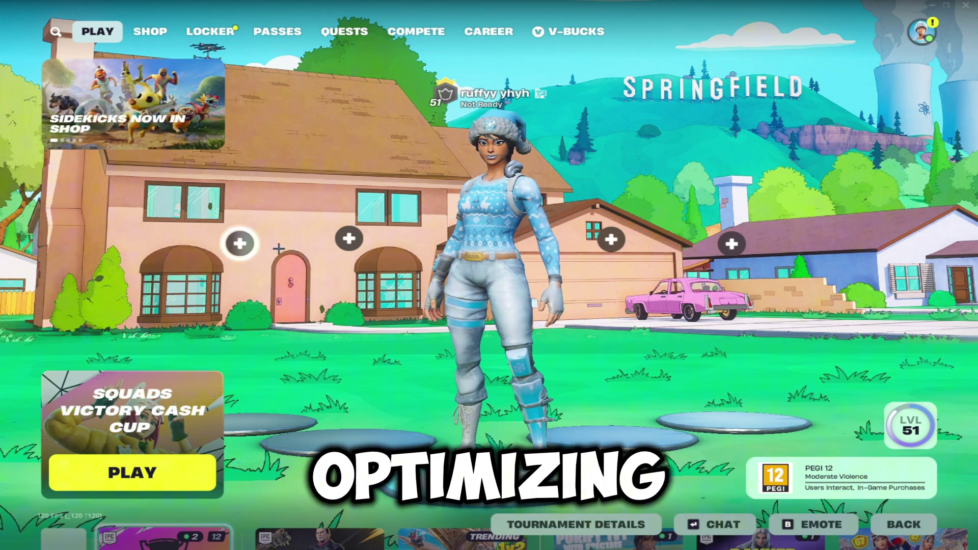
Try the Fullscreen window mode and return it to Windowed Fullscreen
click(348, 239)
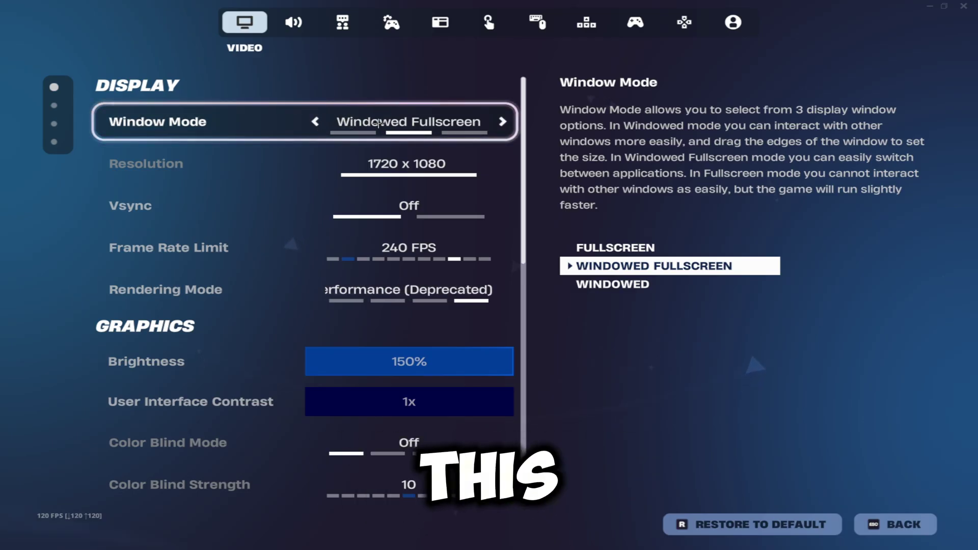
click(316, 122)
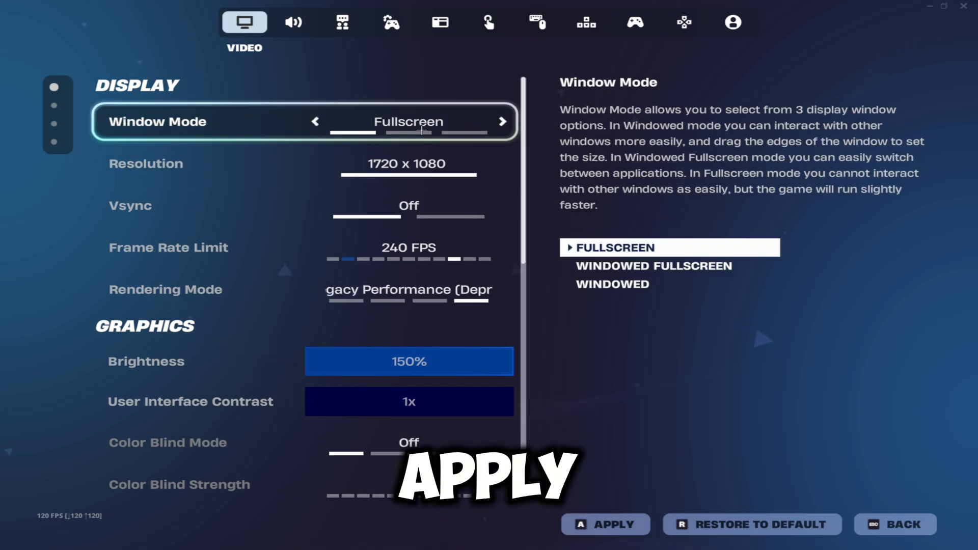
click(492, 119)
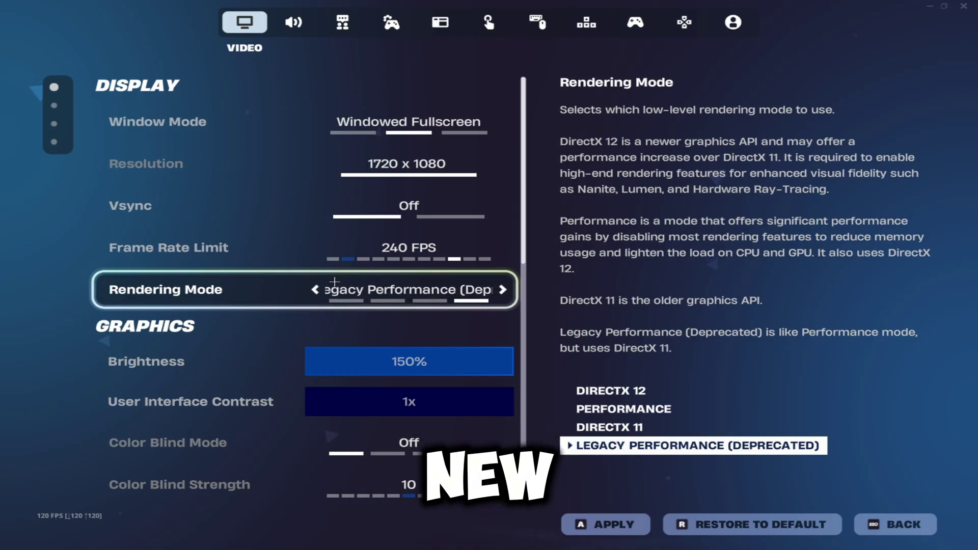
Cycle the rendering mode through the alternatives and back to Legacy Performance (Deprecated)
click(315, 289)
click(315, 289)
click(502, 290)
click(503, 289)
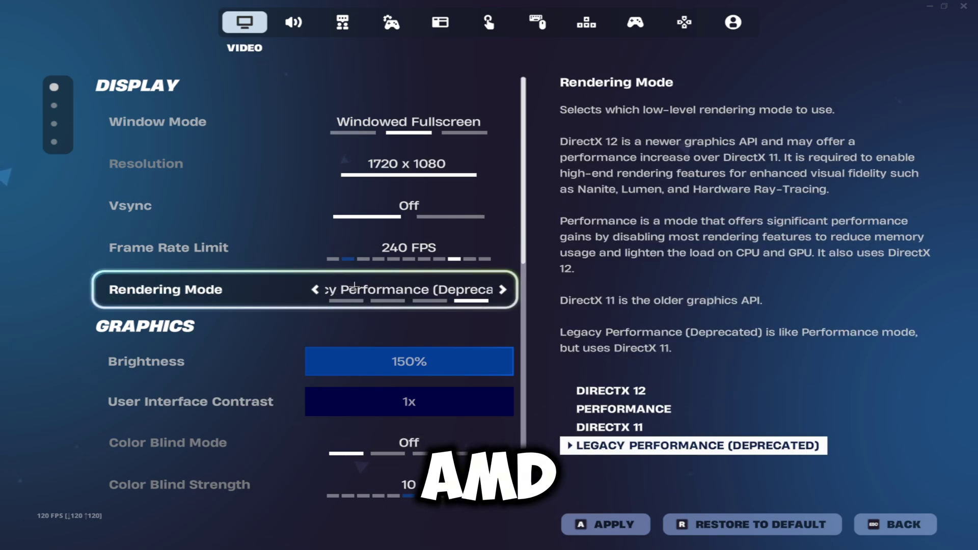
Review the remaining graphics settings, apply the video settings and decline restarting the game
scroll(354, 287, down, 3)
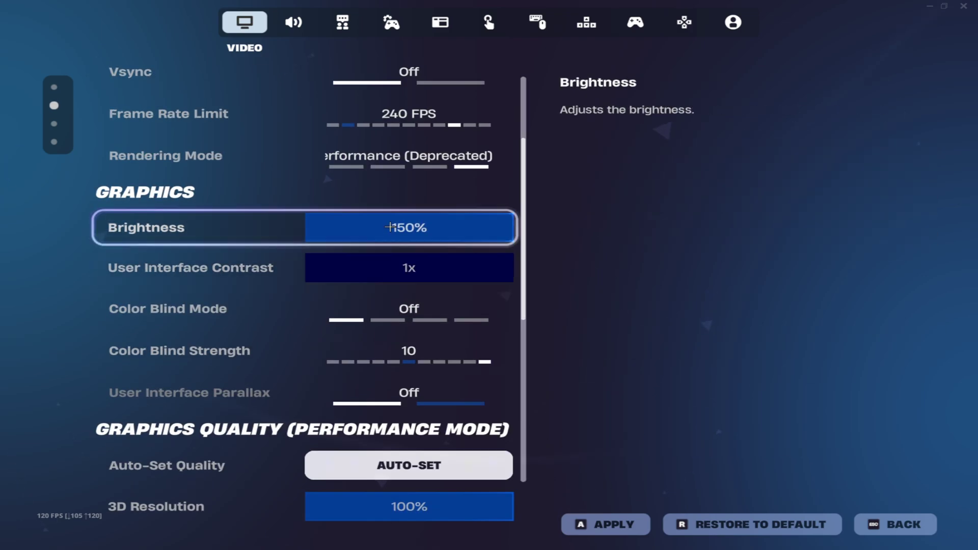
scroll(273, 306, down, 4)
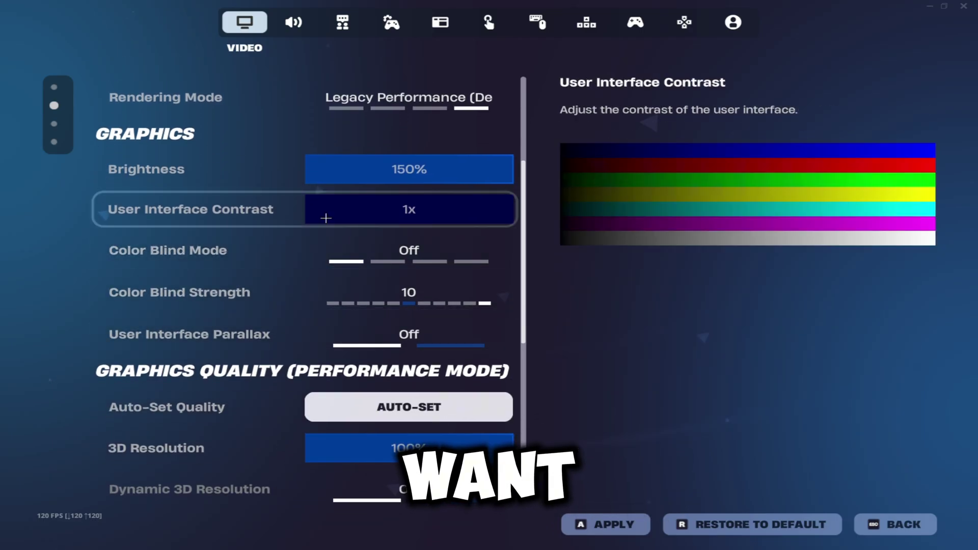
scroll(398, 219, down, 3)
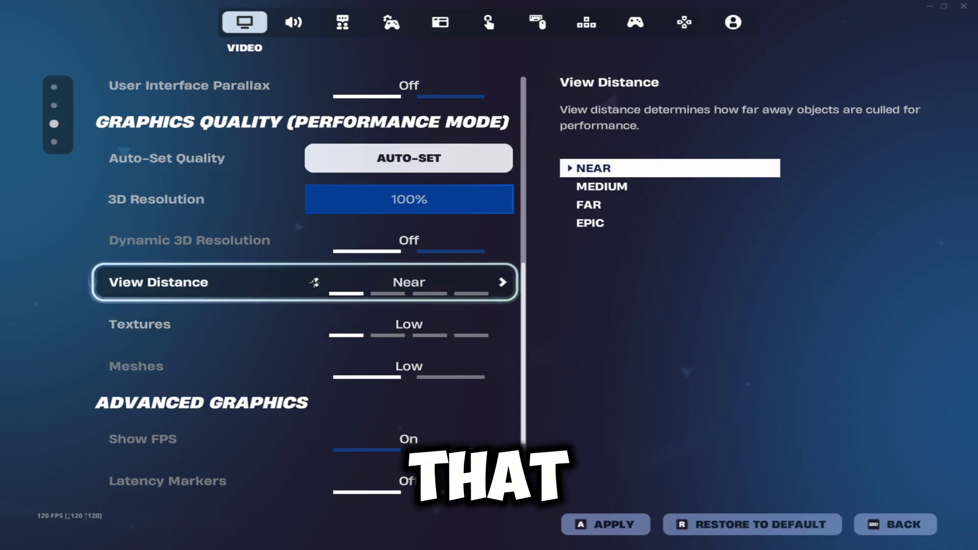
scroll(319, 332, down, 2)
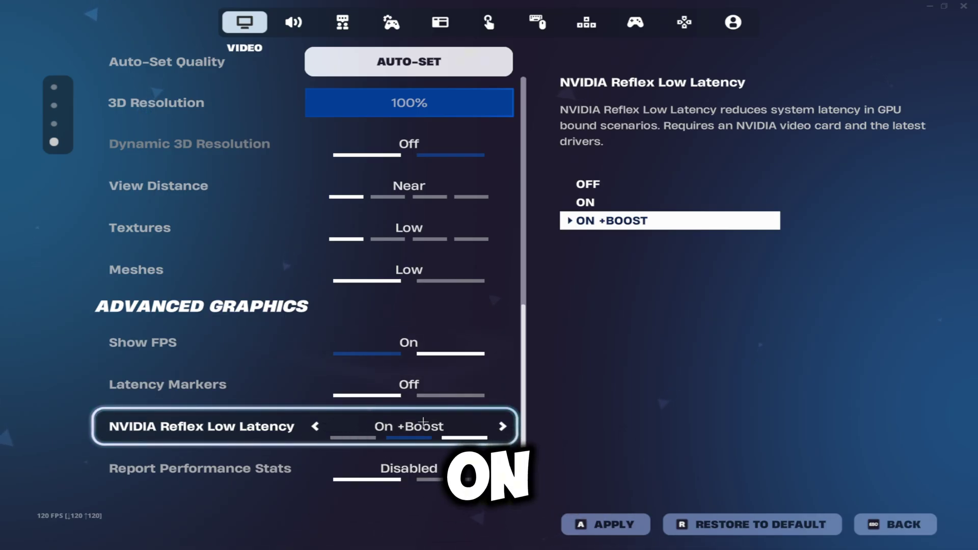
click(605, 516)
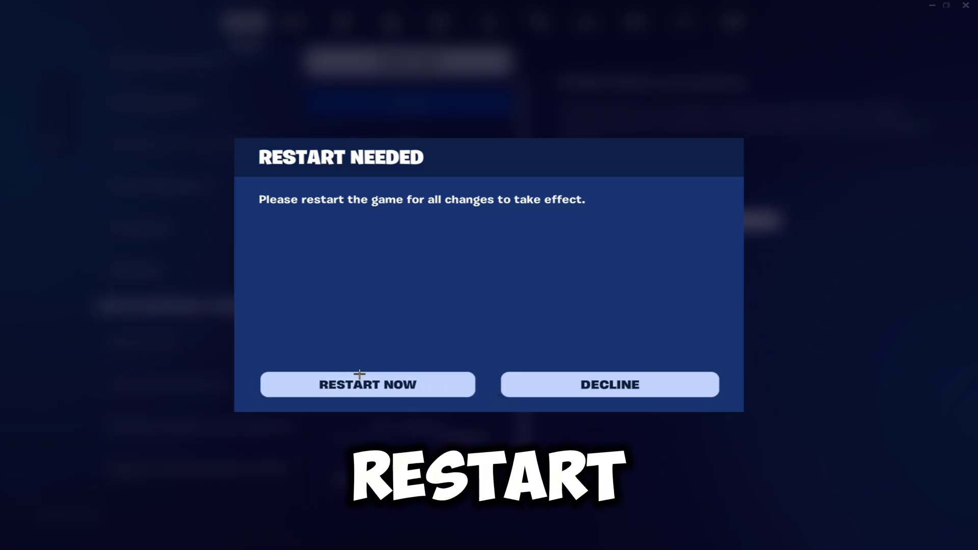
click(621, 395)
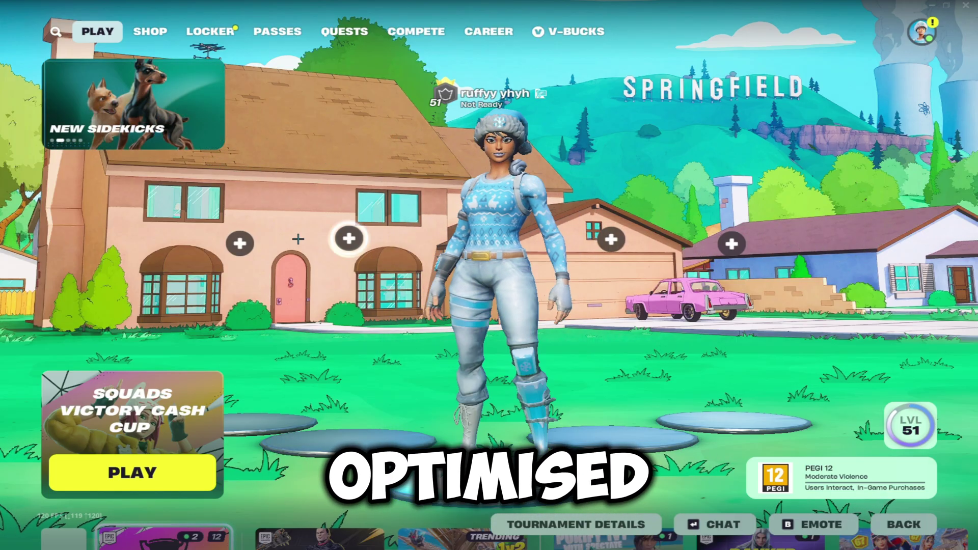
Quit the game to the desktop and open the NVIDIA Control Panel
key(alt+F4)
click(367, 385)
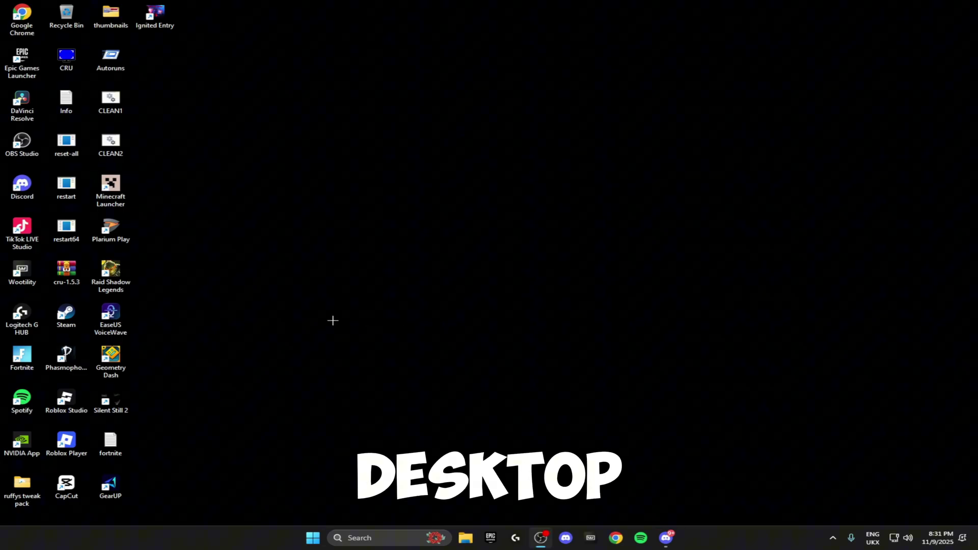
click(363, 538)
text(NVIDIA Control Panel)
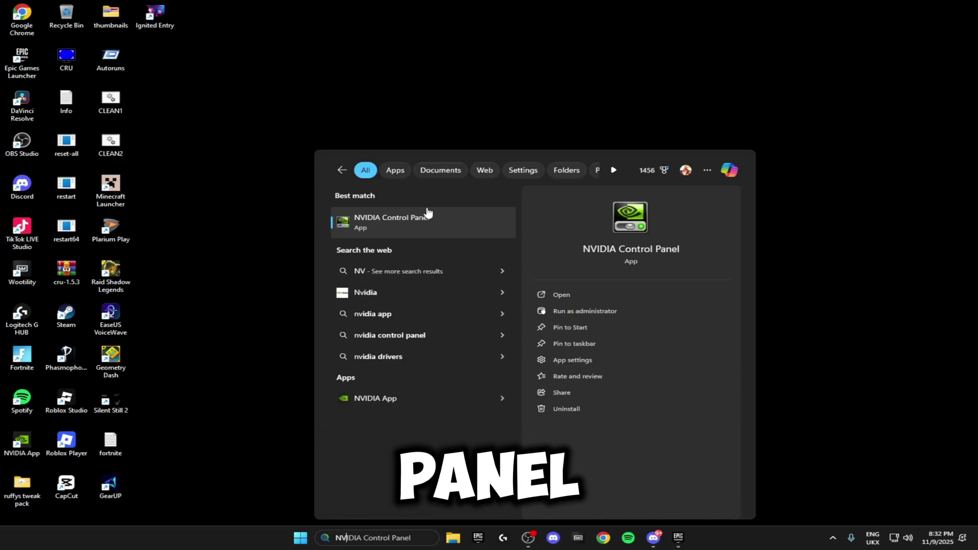
click(427, 219)
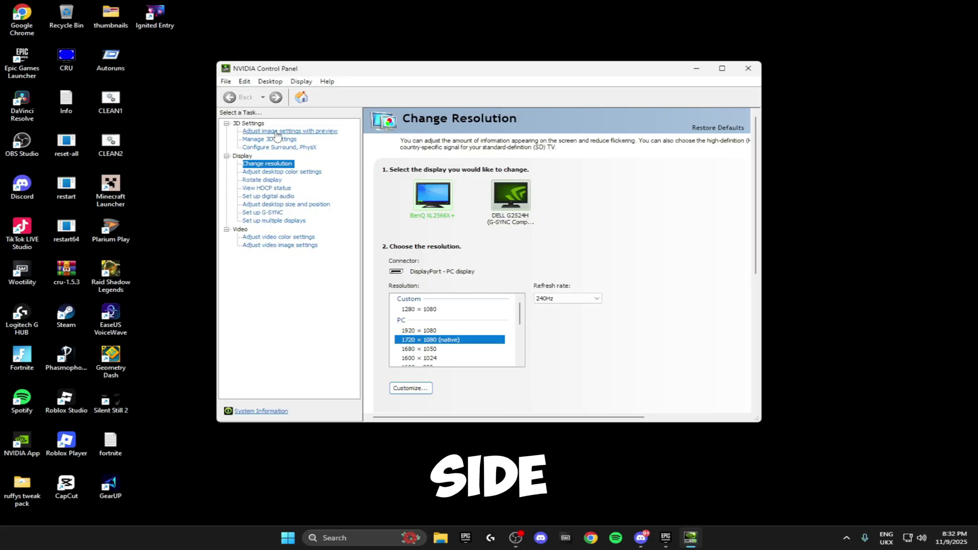
Apply a full Performance preference under Adjust image settings with preview, and apply "Use the advanced 3D image settings" on the same page
click(278, 131)
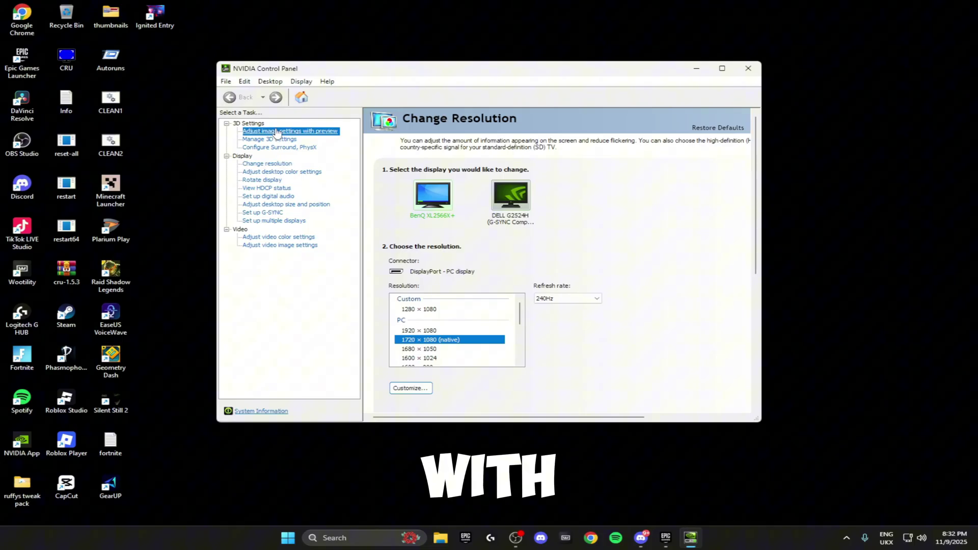
click(492, 314)
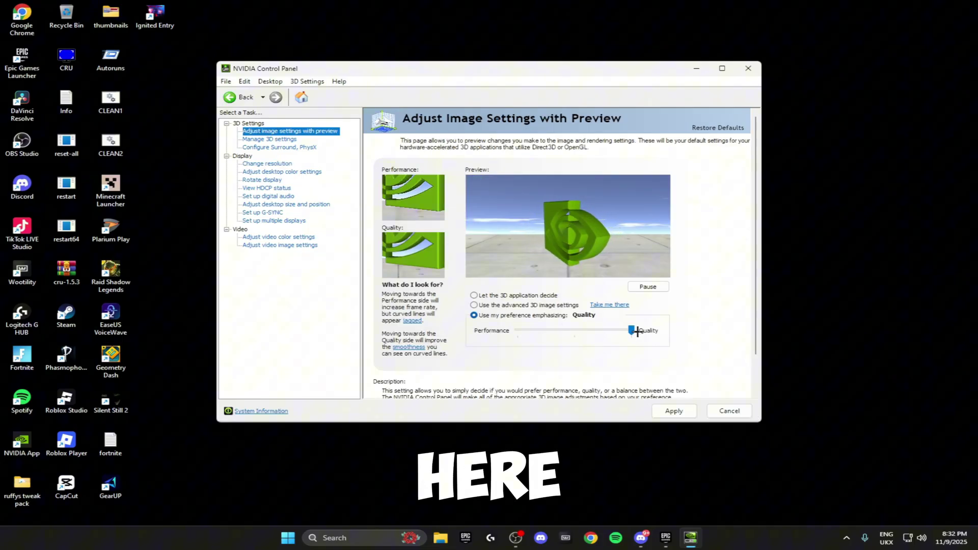
drag(636, 331, 516, 332)
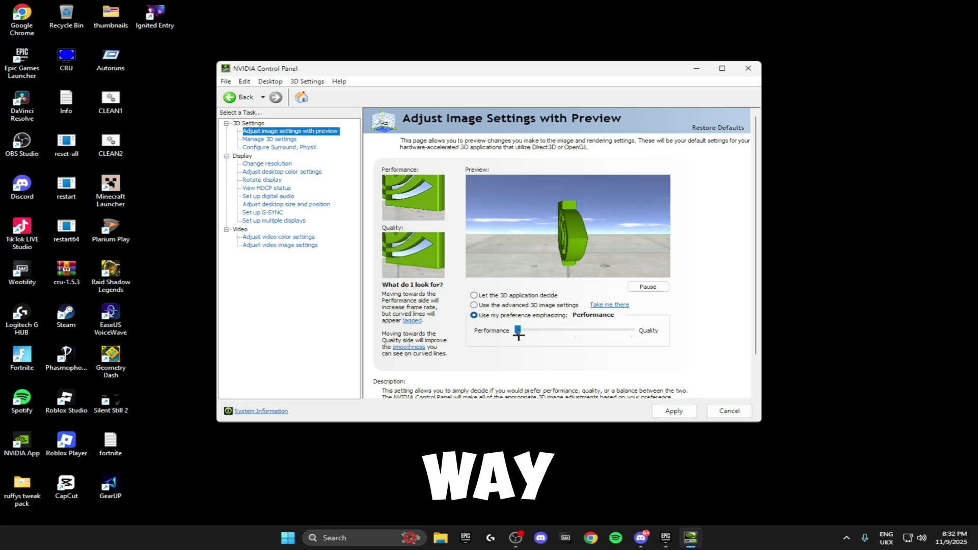
click(673, 411)
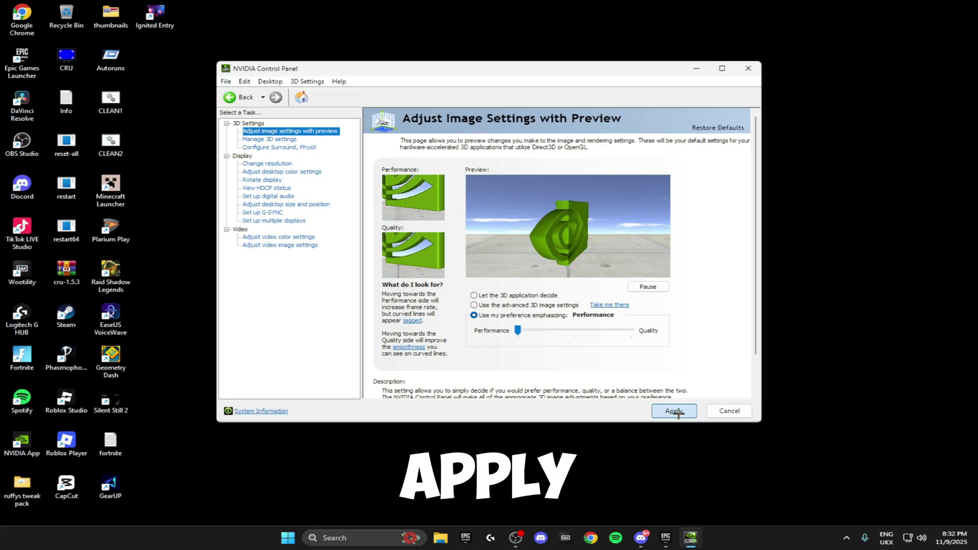
click(523, 306)
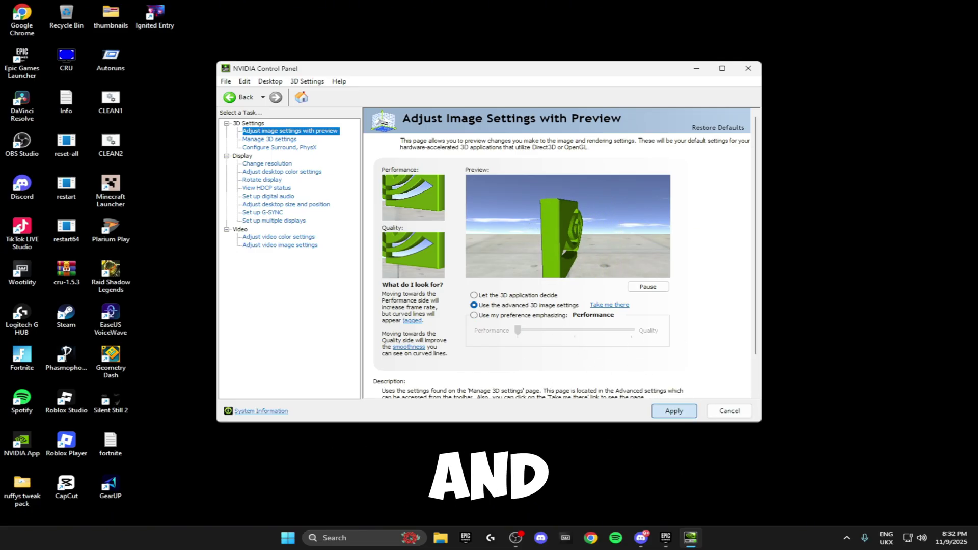
click(674, 411)
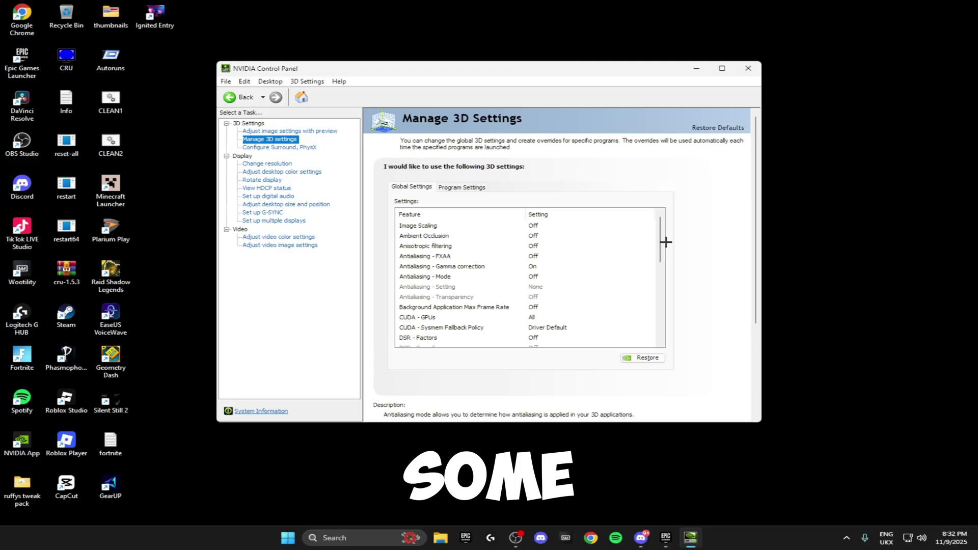
In the global Manage 3D settings, set Antialiasing - Gamma correction to Off and Low Latency Mode to On
drag(666, 242, 653, 217)
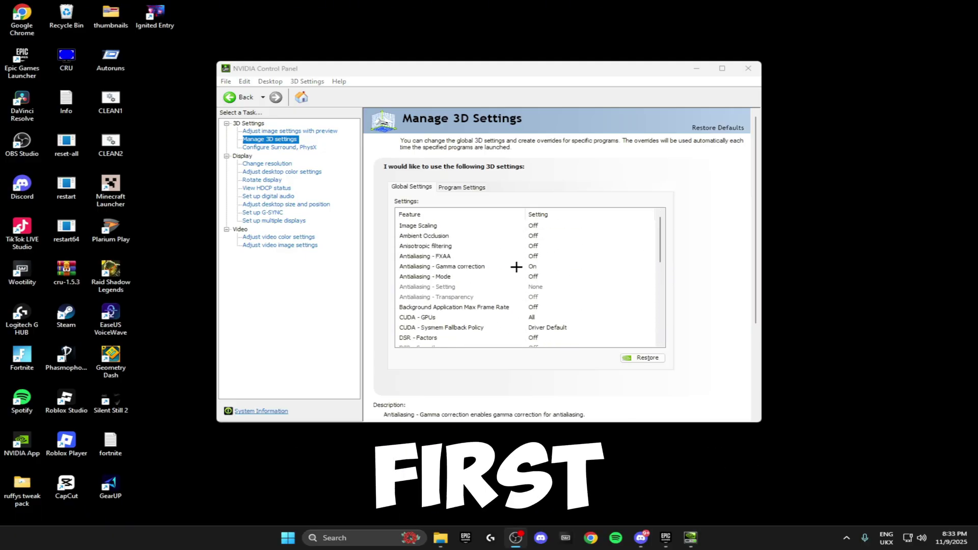
click(418, 266)
click(551, 266)
click(544, 284)
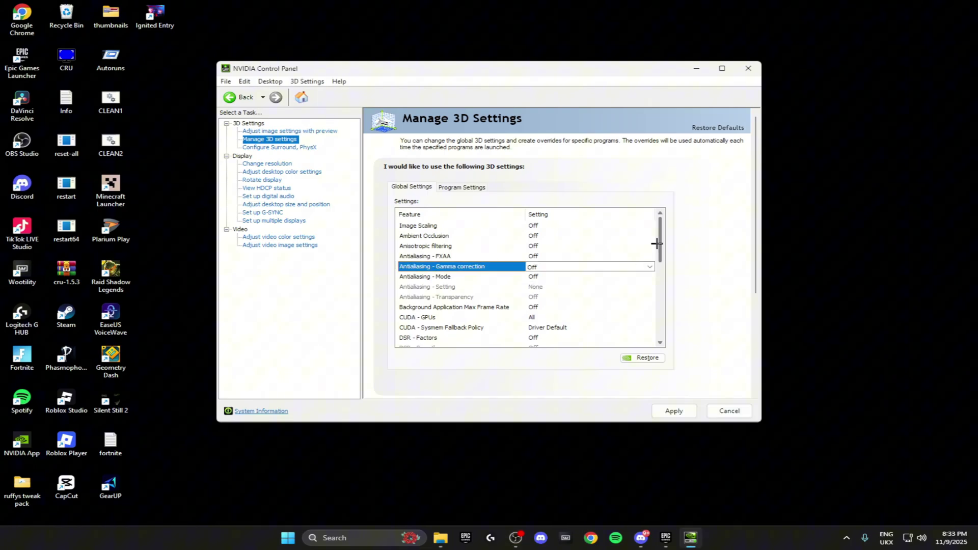
drag(657, 244, 660, 264)
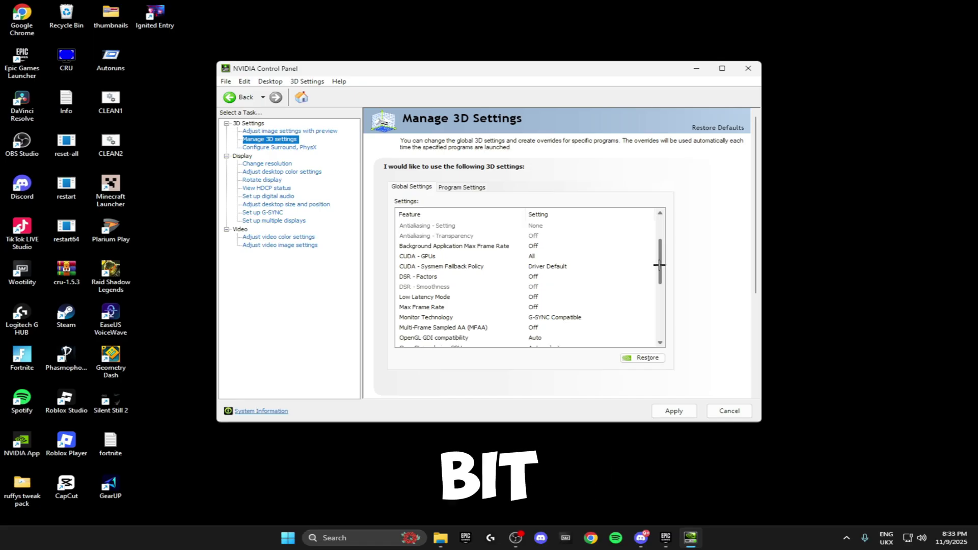
click(534, 296)
click(534, 296)
click(540, 312)
Set Monitor Technology to Fixed Refresh and the OpenGL rendering GPU to NVIDIA GeForce RTX 4060 Ti
scroll(509, 305, down, 1)
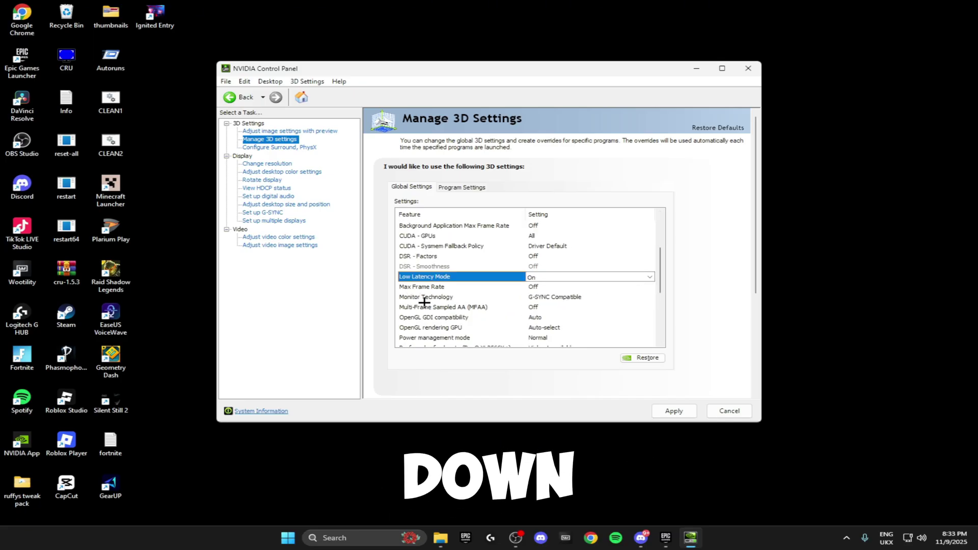
click(429, 301)
click(550, 301)
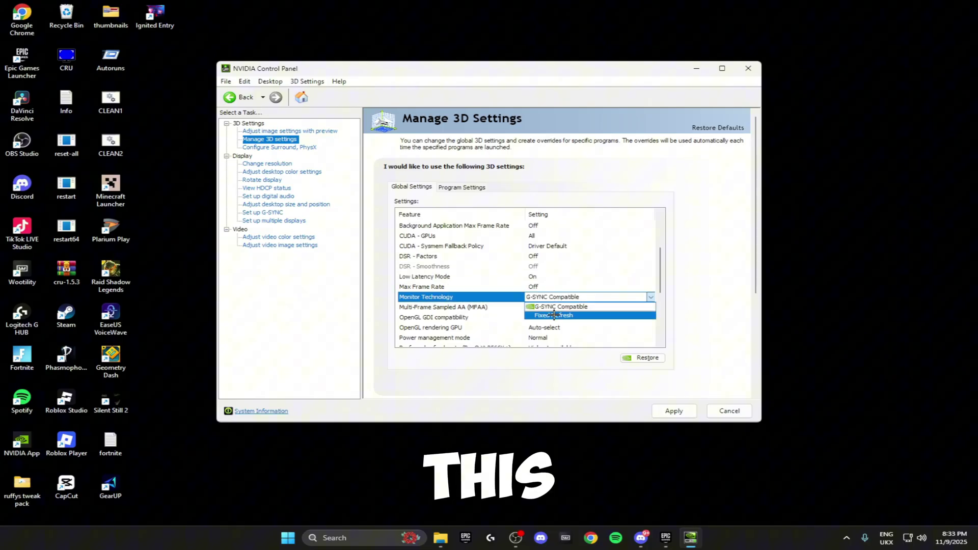
click(561, 314)
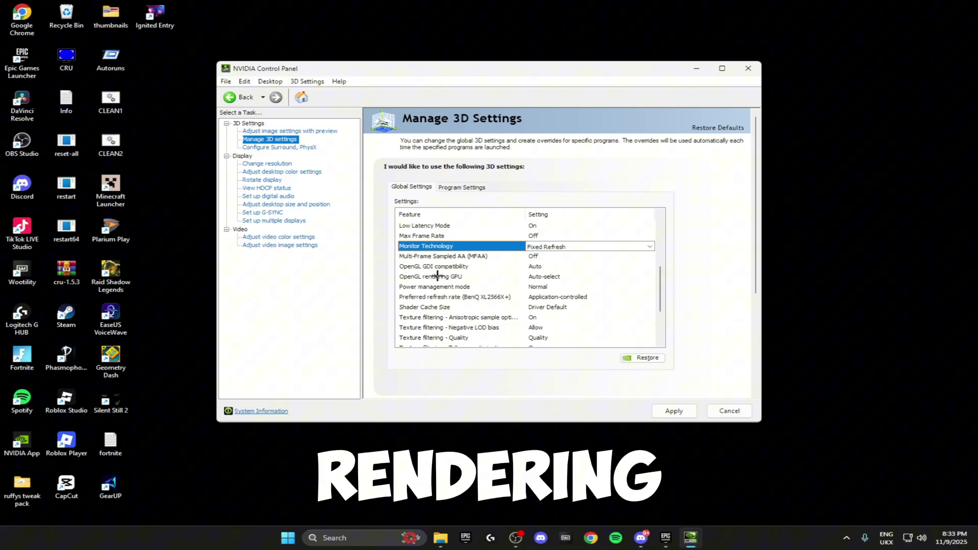
click(554, 277)
click(558, 277)
click(567, 294)
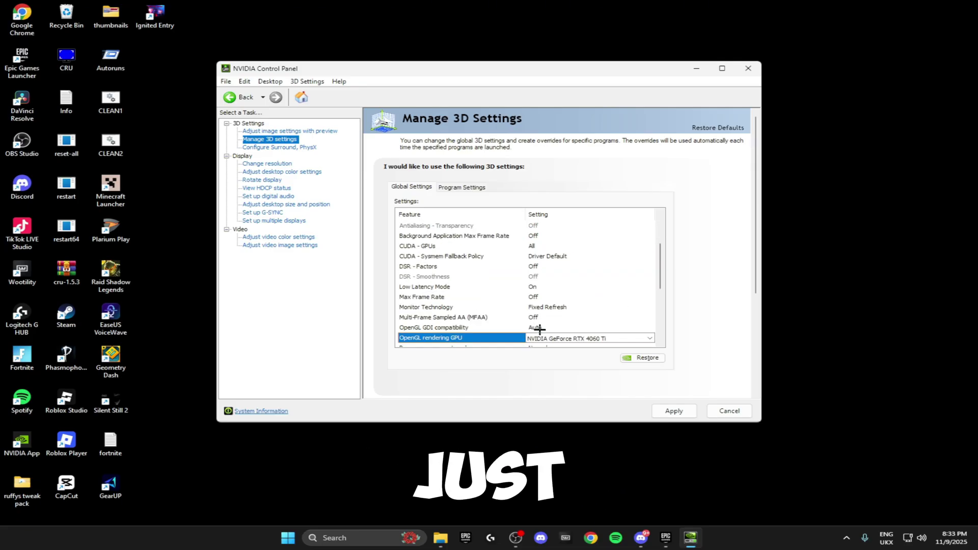
Set OpenGL GDI compatibility to Prefer performance and Power management mode to Prefer maximum performance
click(540, 327)
click(541, 327)
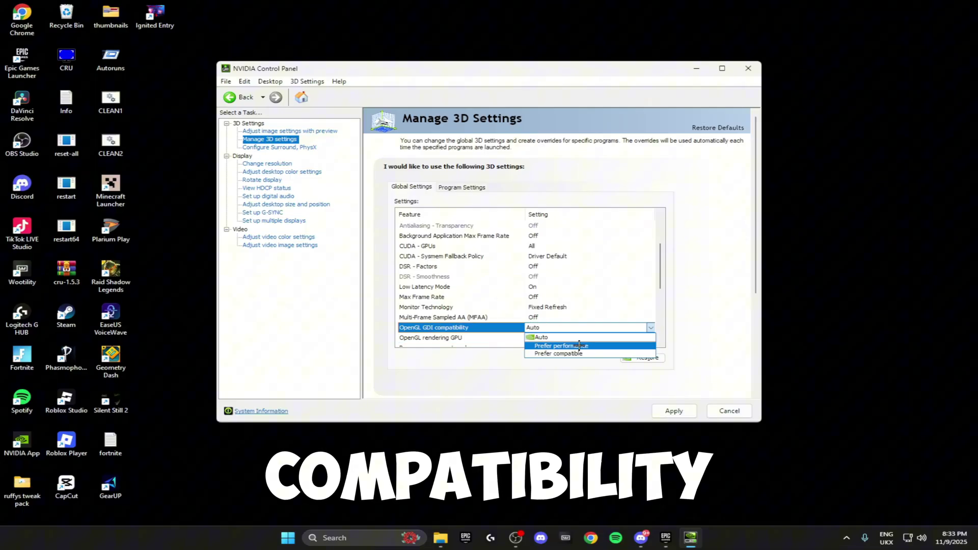
click(559, 346)
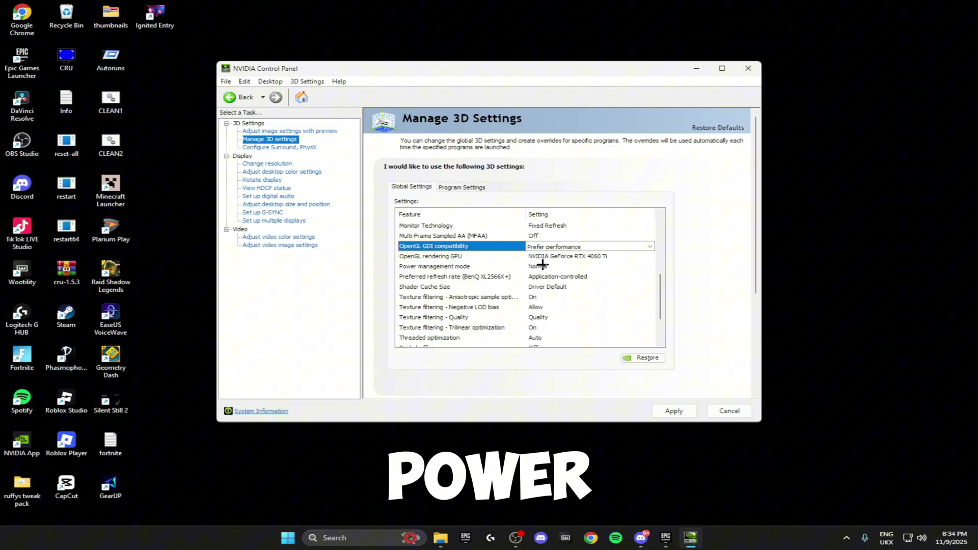
click(542, 265)
click(540, 266)
click(564, 284)
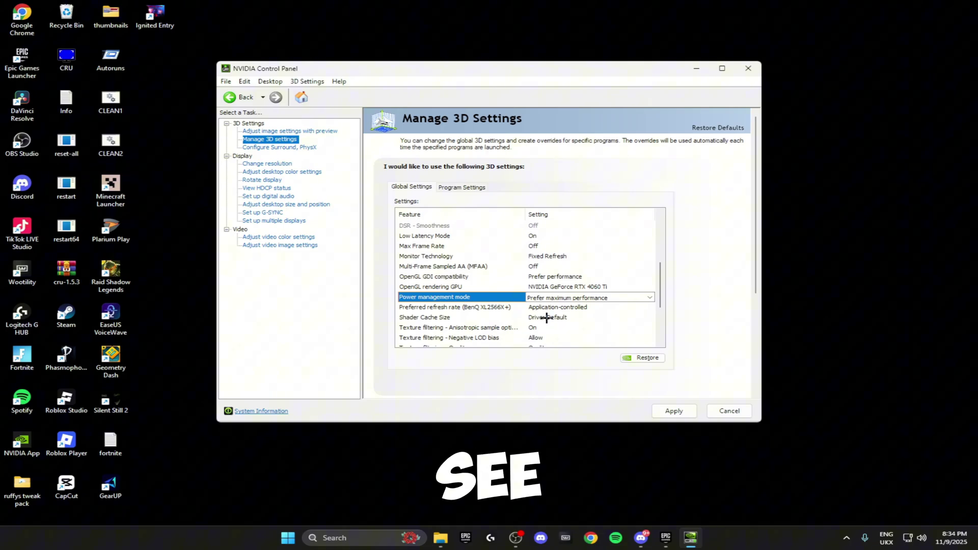
Set the Shader Cache Size to 10 GB in the global 3D settings
click(546, 318)
click(546, 318)
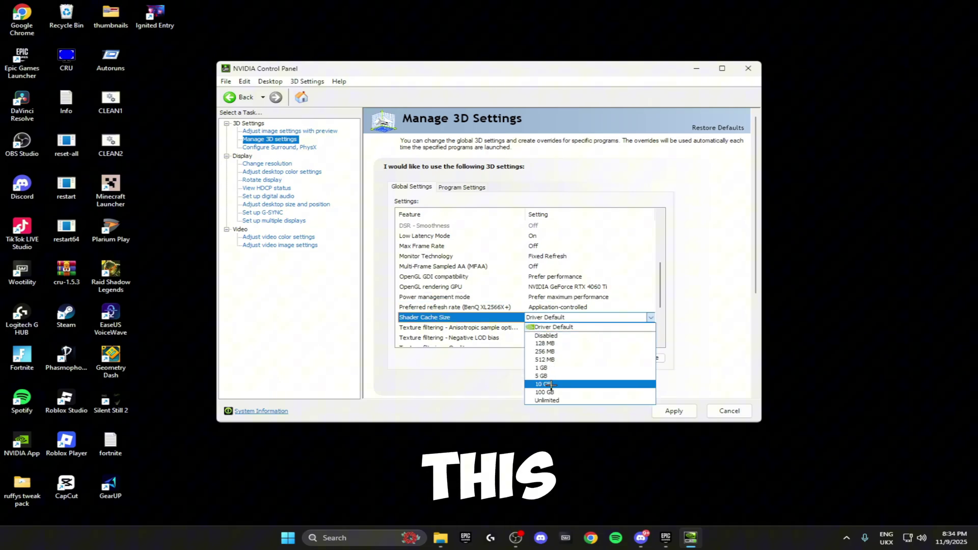
click(550, 387)
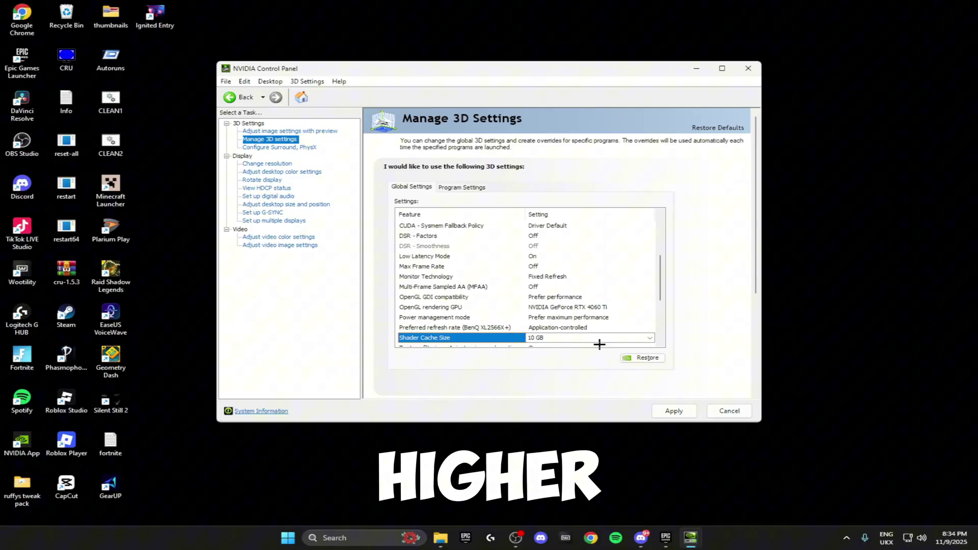
Set Texture filtering - Negative LOD bias to Clamp and Texture filtering - Quality to High performance
drag(660, 276, 660, 312)
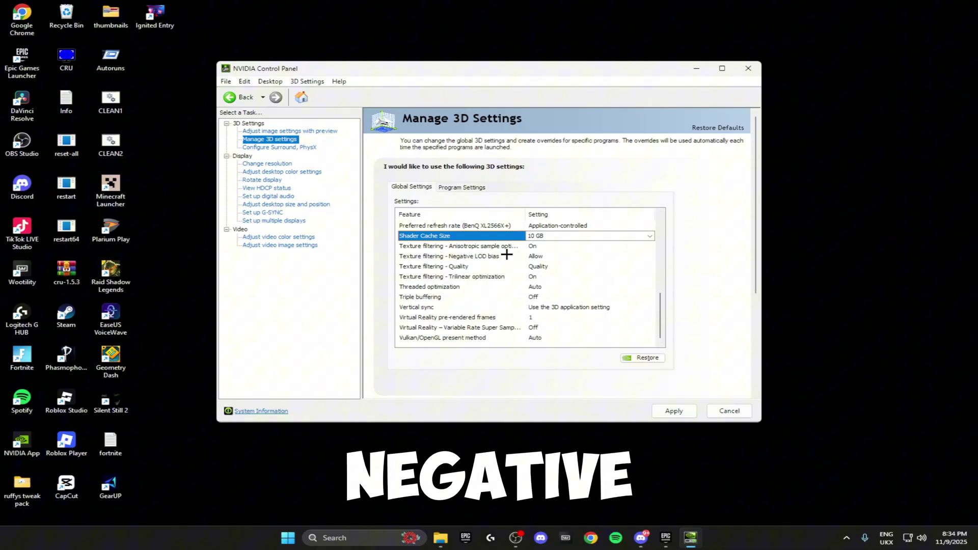
click(547, 257)
click(546, 256)
click(543, 276)
click(541, 297)
click(541, 297)
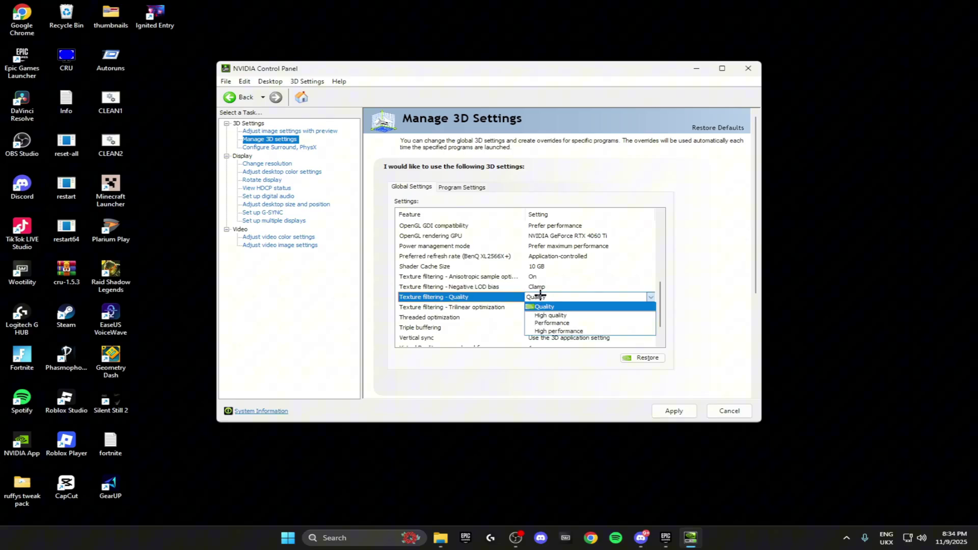
click(548, 331)
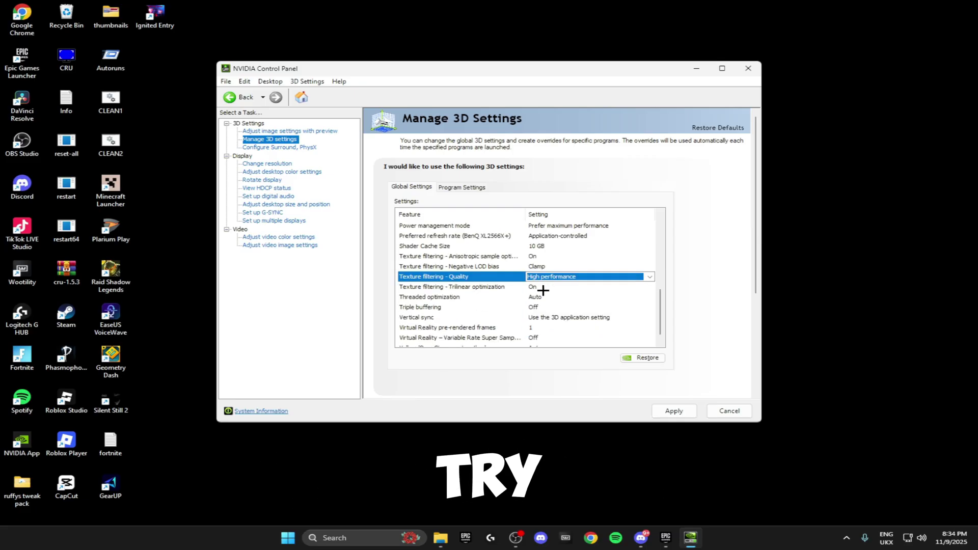
Set Texture filtering - Trilinear optimization and Vertical sync to Off in the global 3D settings
click(541, 288)
click(536, 304)
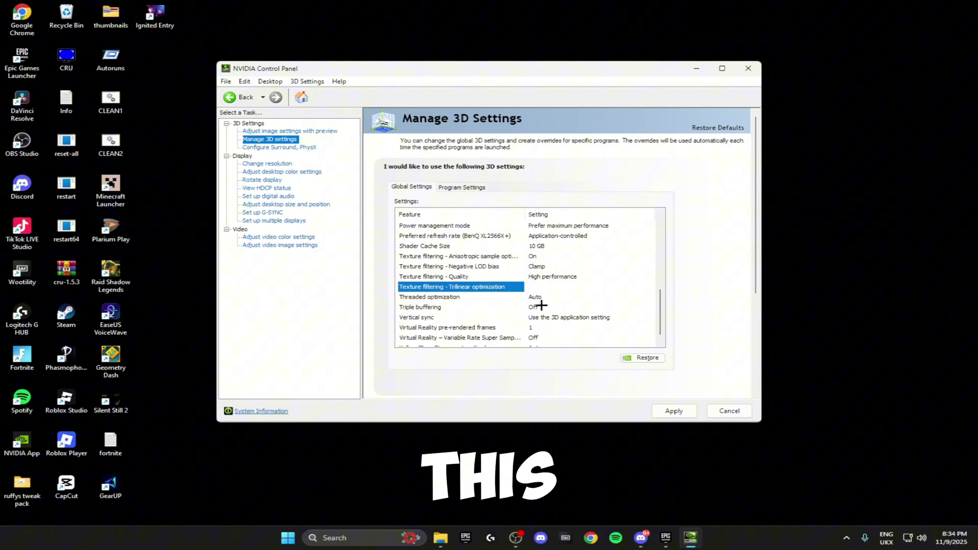
click(534, 306)
click(534, 307)
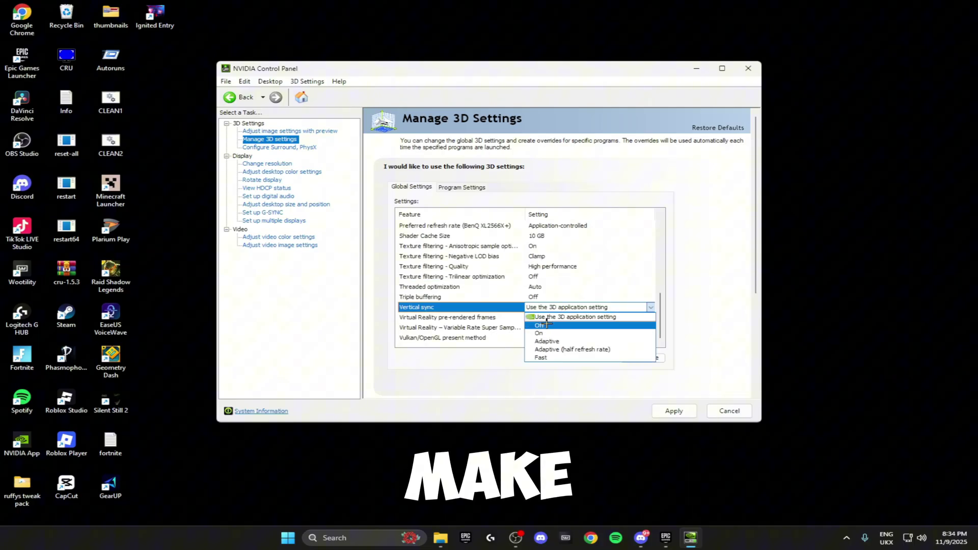
click(546, 326)
Set Threaded optimization to Off in the global 3D settings
scroll(543, 317, up, 1)
click(535, 317)
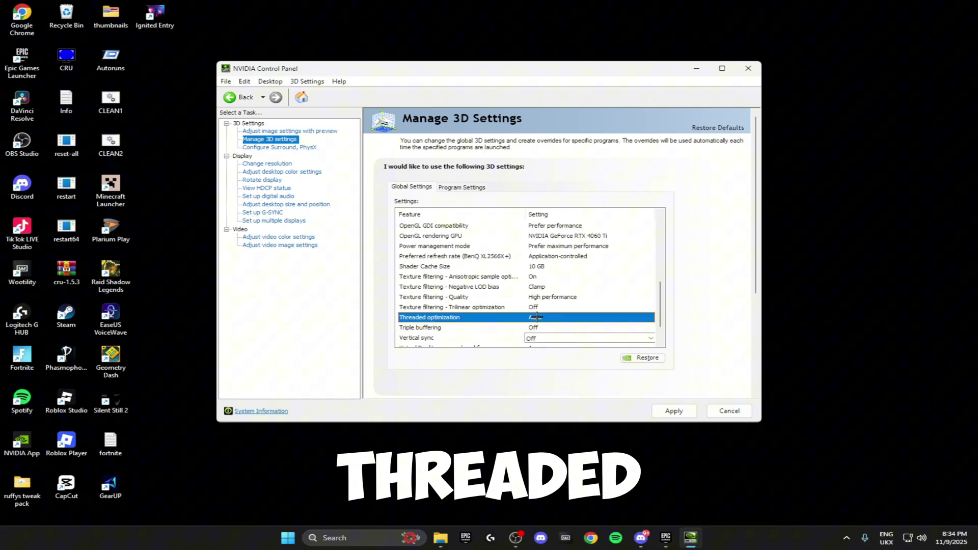
click(547, 334)
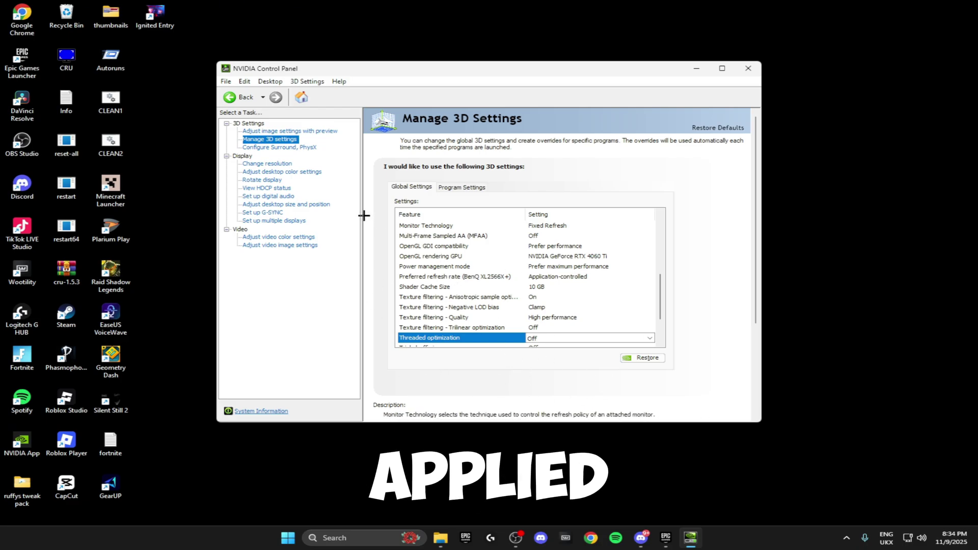
Set the PhysX processor to NVIDIA GeForce RTX 4060 Ti, apply the change, and close the NVIDIA Control Panel
click(277, 149)
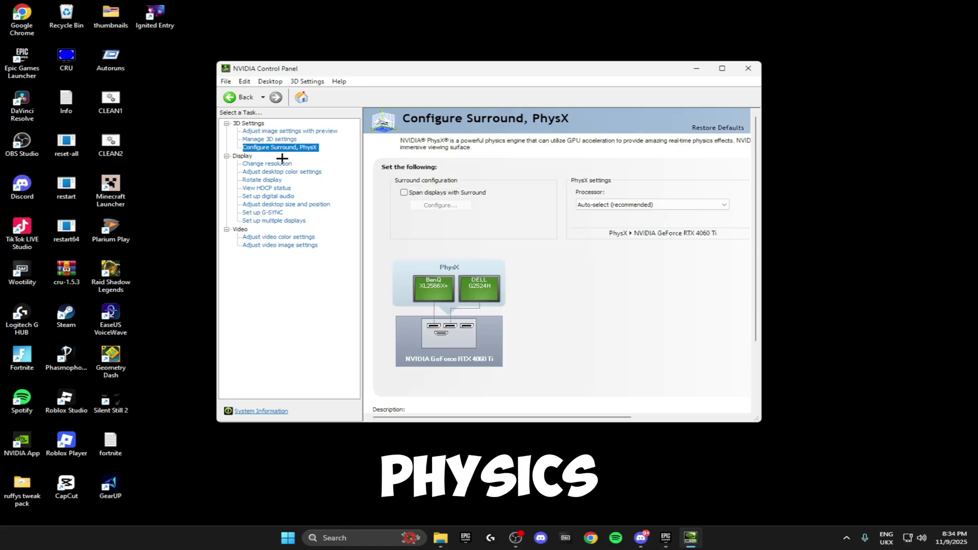
click(581, 204)
click(625, 221)
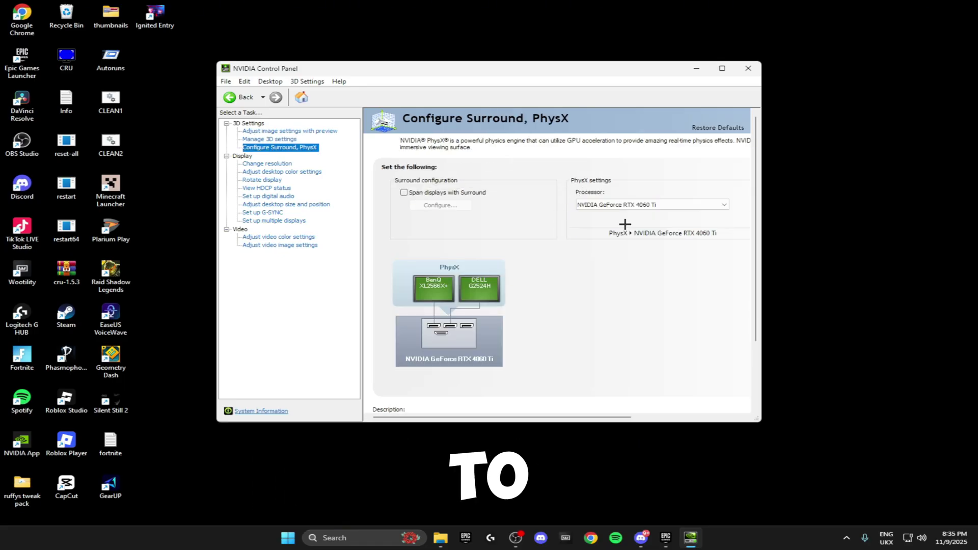
click(643, 205)
click(611, 222)
click(653, 414)
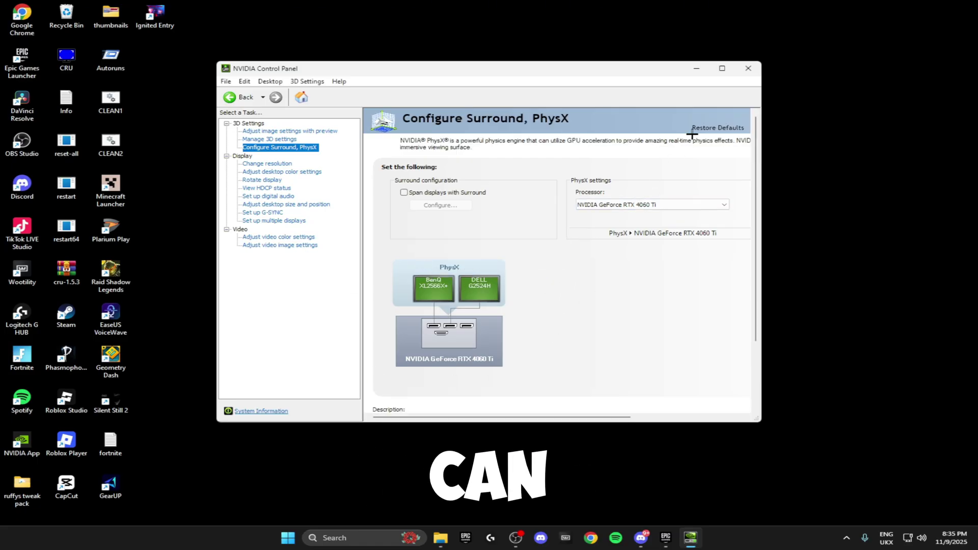
click(748, 67)
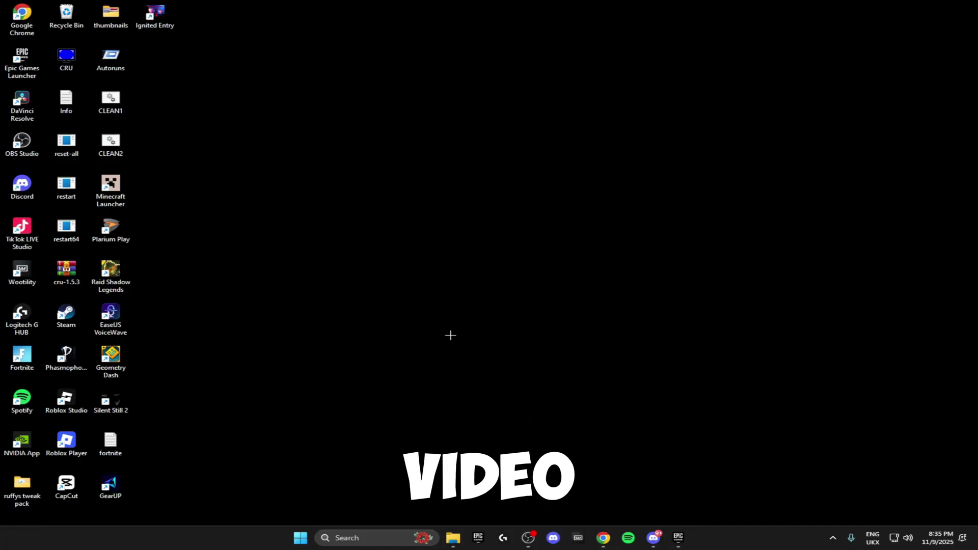
Switch to Chrome and view the Risxn Tweaks product collection
key(alt+Tab)
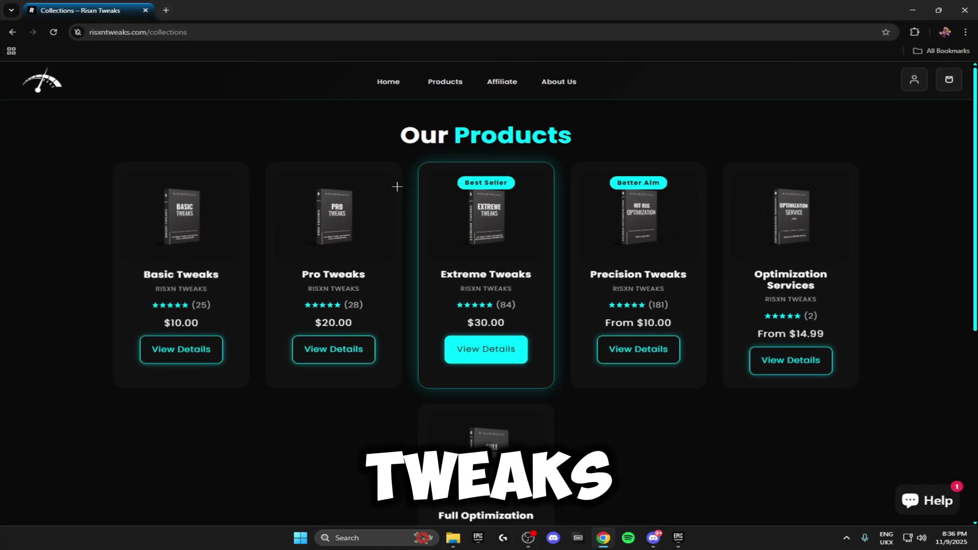
click(626, 165)
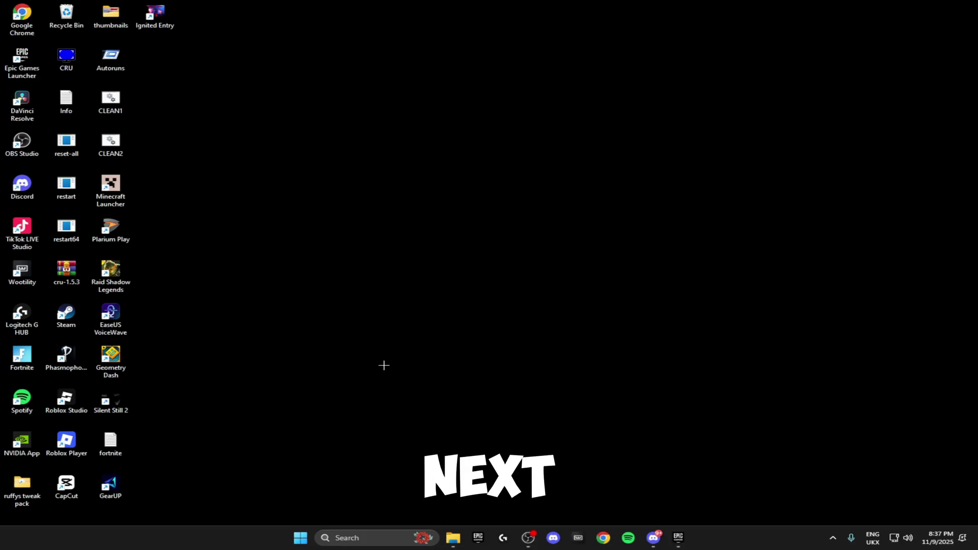
Open Windows Settings and check the system's Notifications switch and the Focus session options
key(super+i)
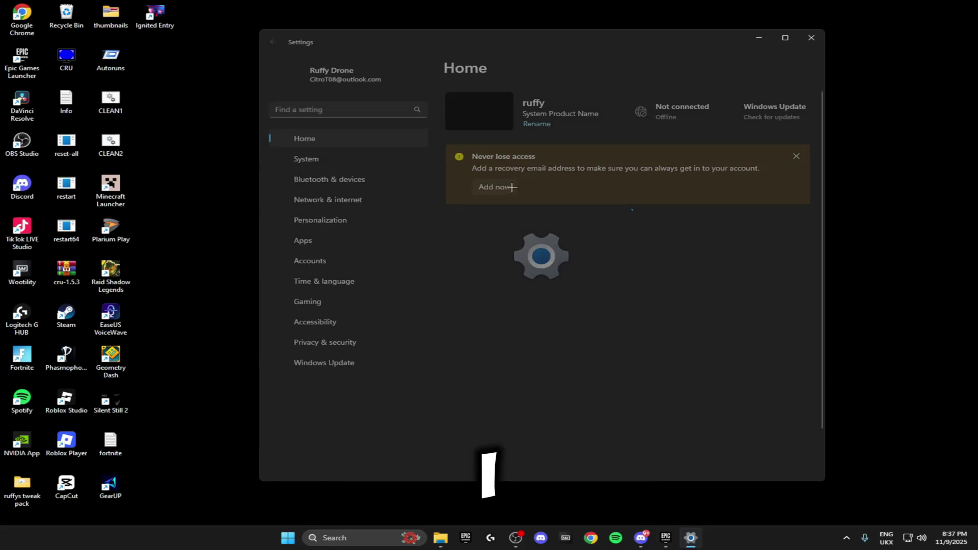
click(314, 161)
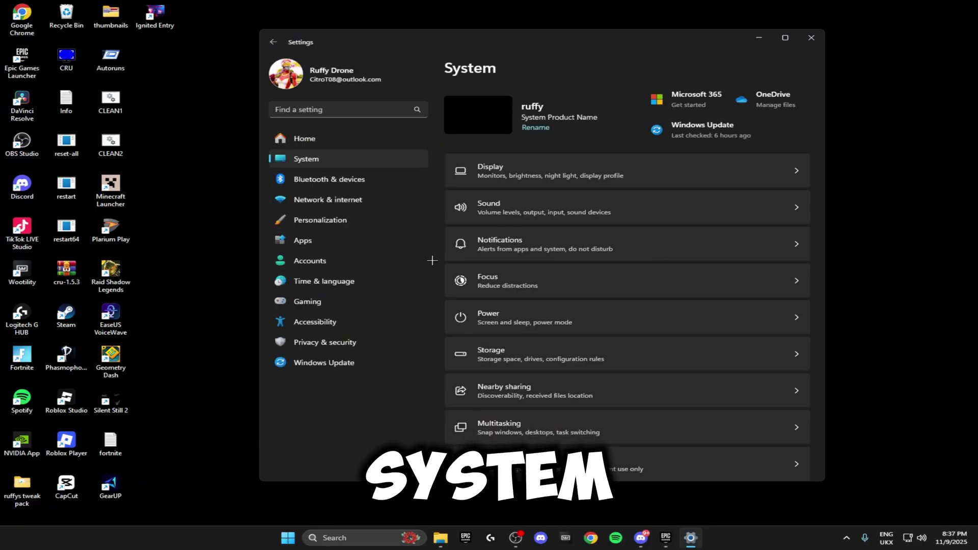
click(497, 245)
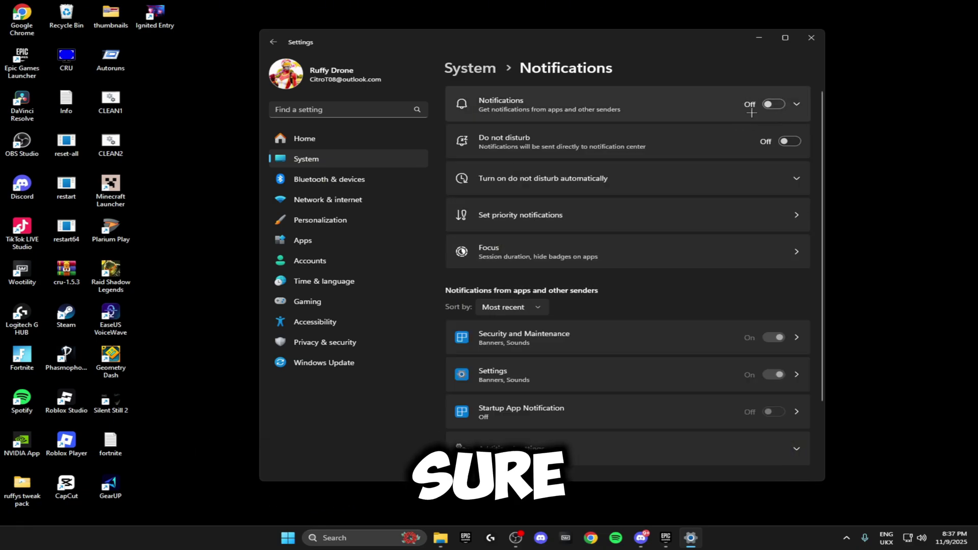
click(274, 42)
click(508, 274)
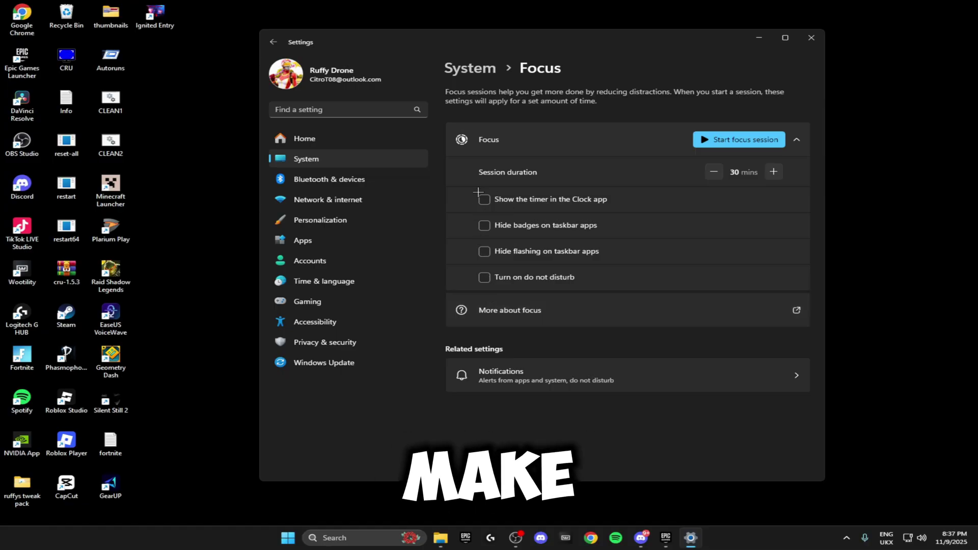
click(508, 200)
click(273, 42)
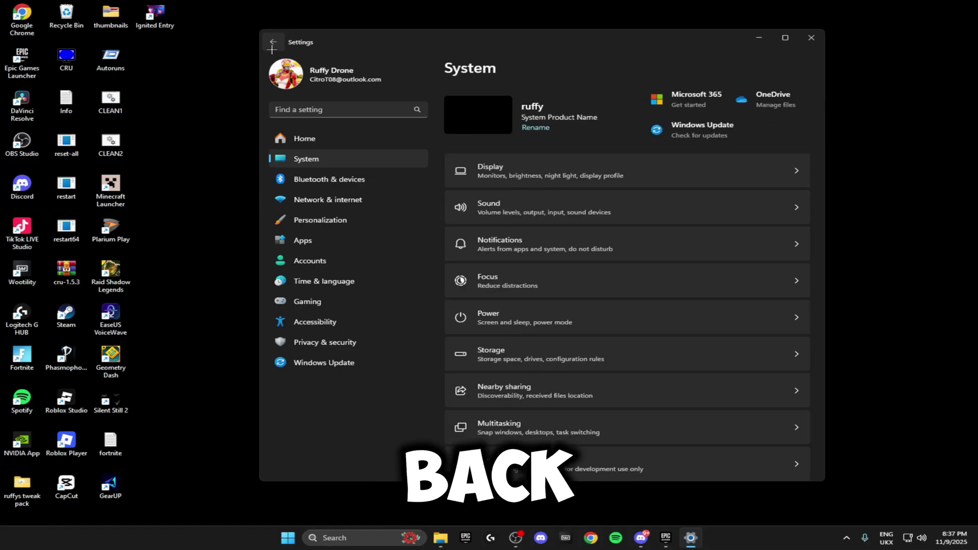
Open the Performance Options from the advanced system settings and choose Adjust for best performance for the visual effects
scroll(545, 405, down, 10)
click(545, 442)
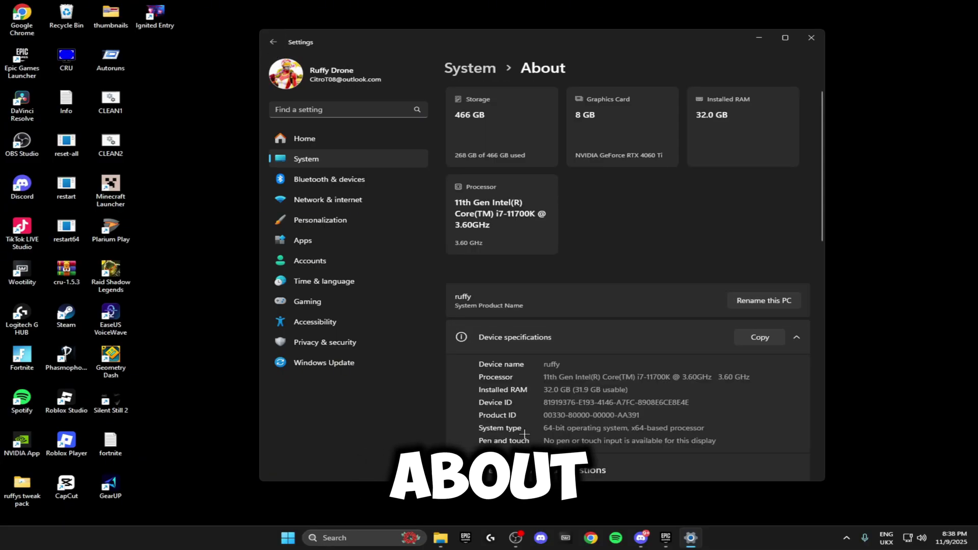
scroll(560, 357, down, 10)
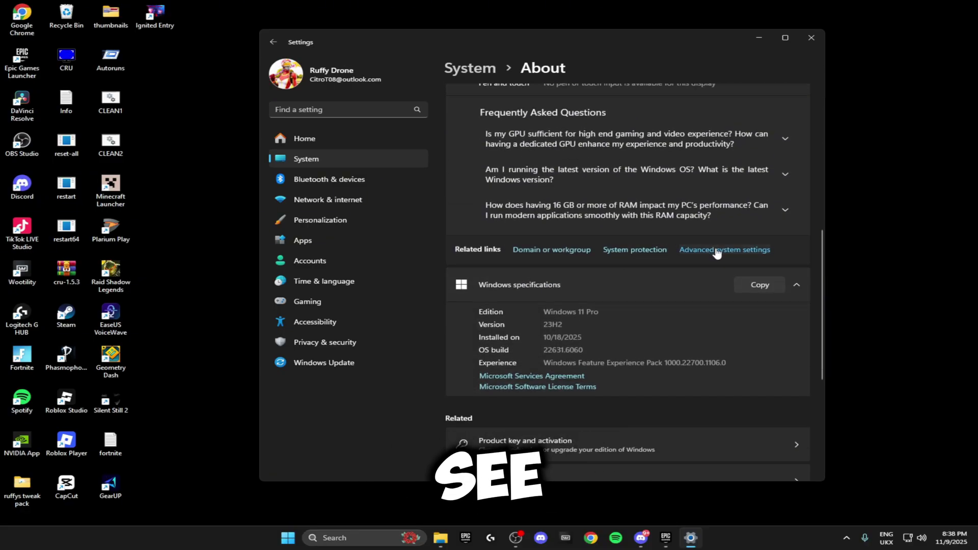
click(717, 250)
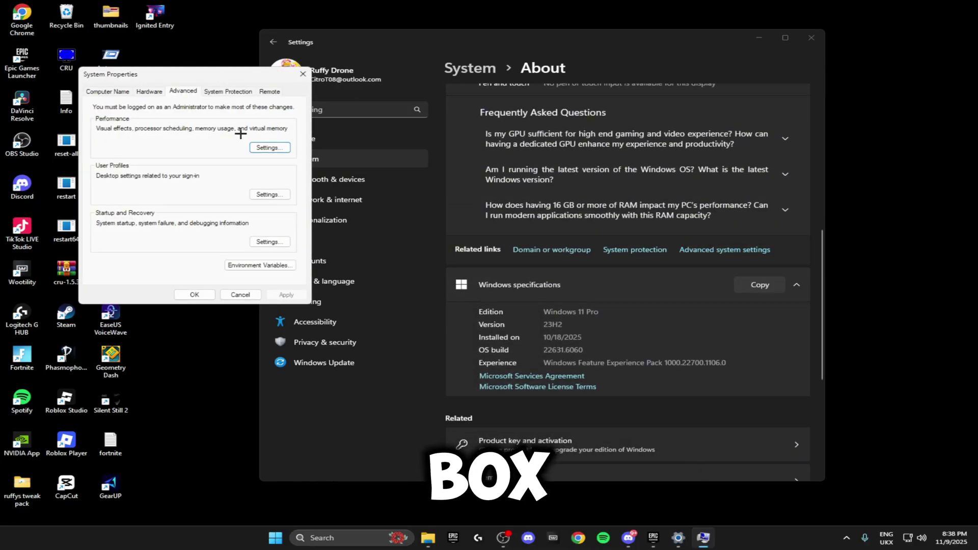
click(270, 148)
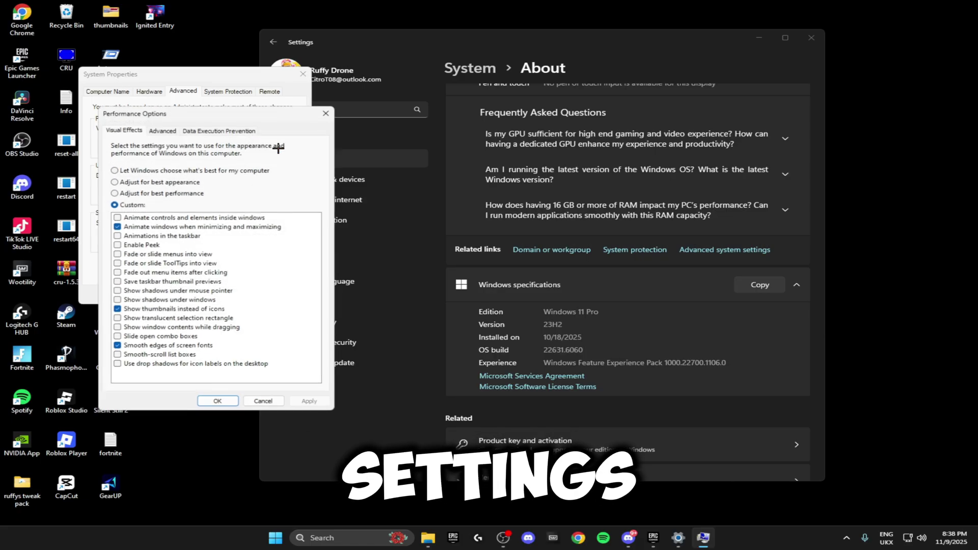
click(130, 193)
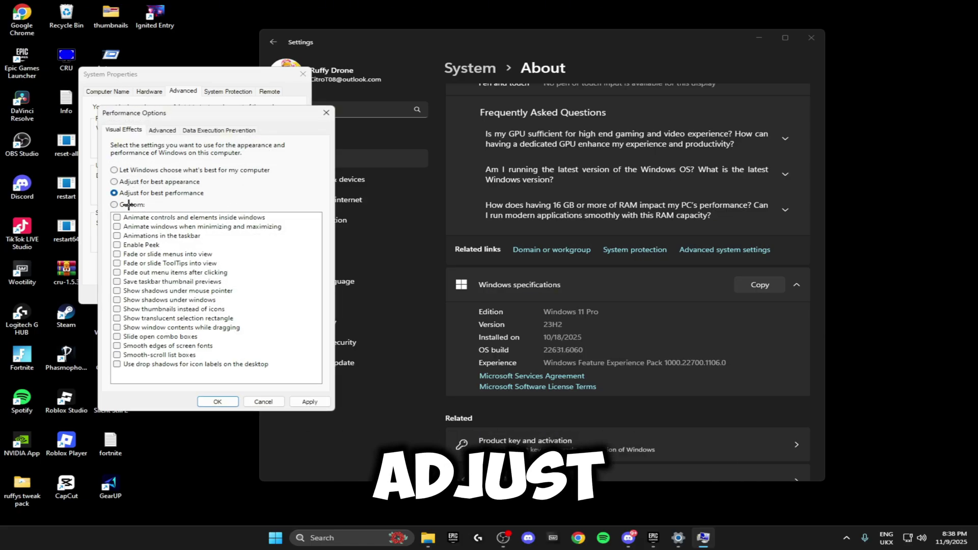
Enable smooth edges of screen fonts, thumbnails instead of icons, and window animation when minimizing and maximizing, then apply and close the settings windows
click(125, 204)
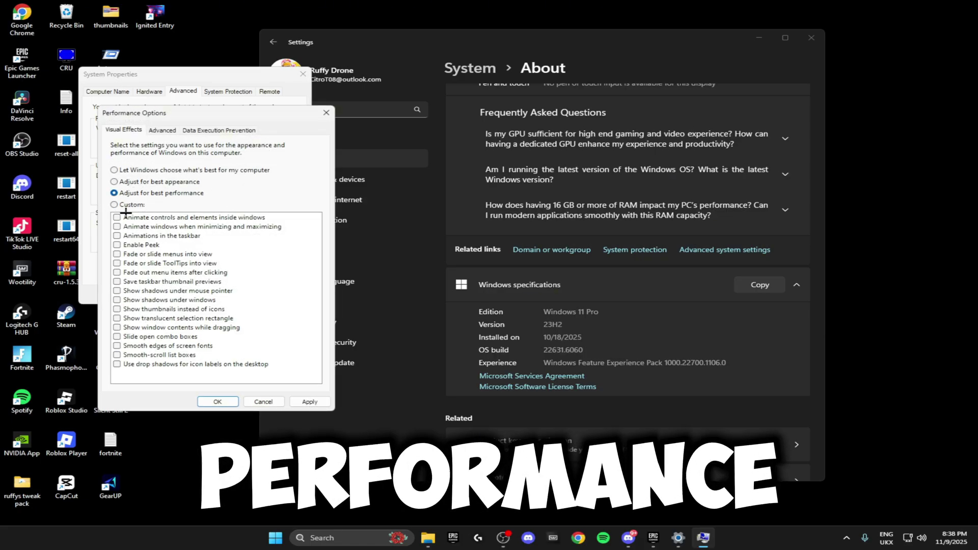
click(123, 345)
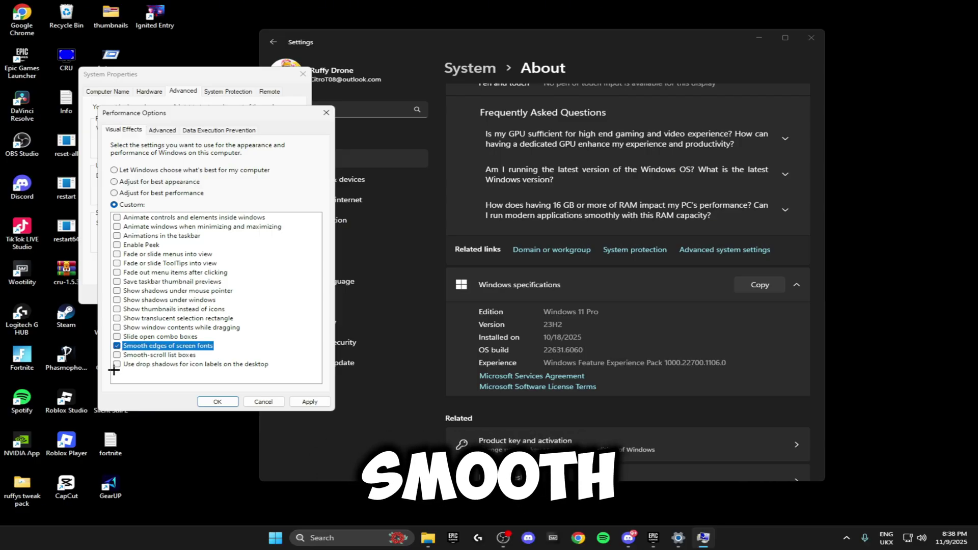
click(119, 309)
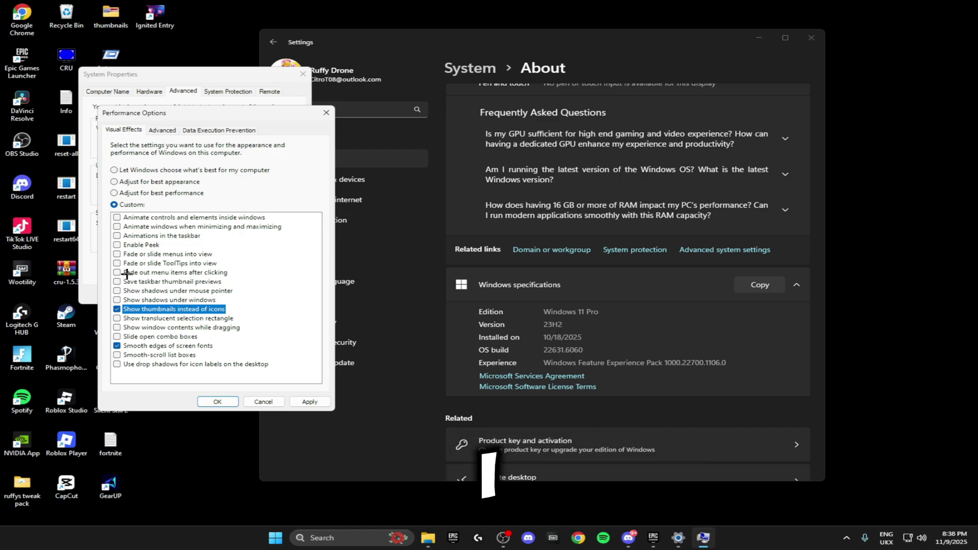
click(117, 226)
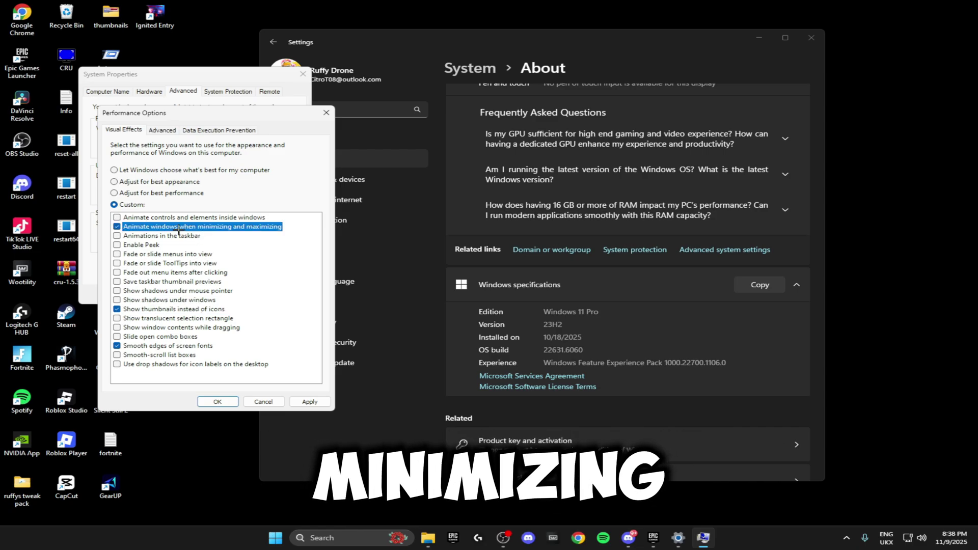
click(317, 402)
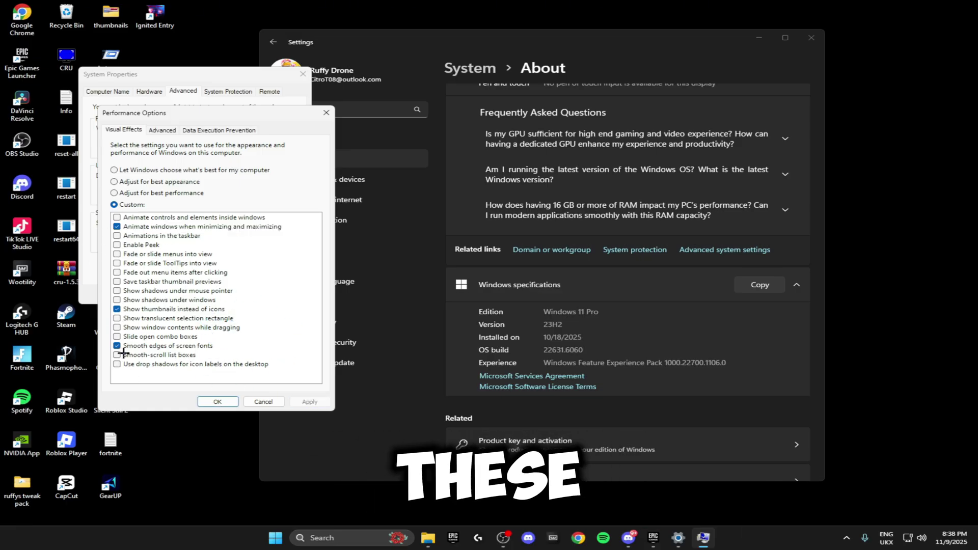
click(217, 402)
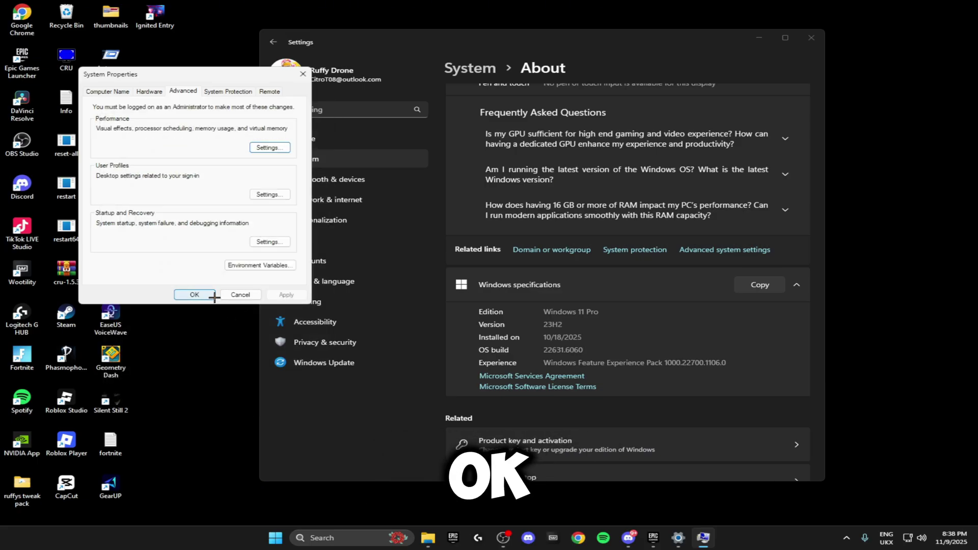
click(194, 296)
click(812, 37)
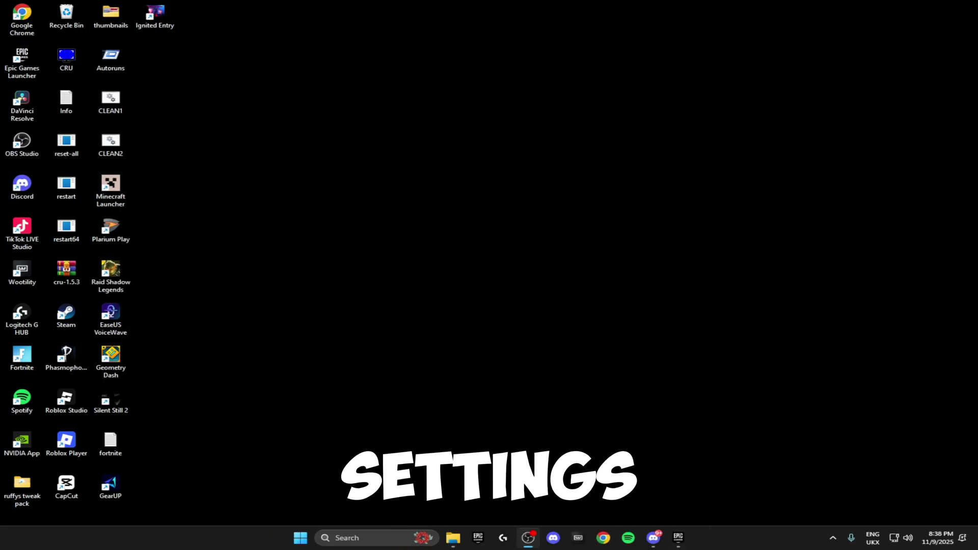
Open the Ease of Access Center in the Windows Control Panel
key(super)
text(control panel)
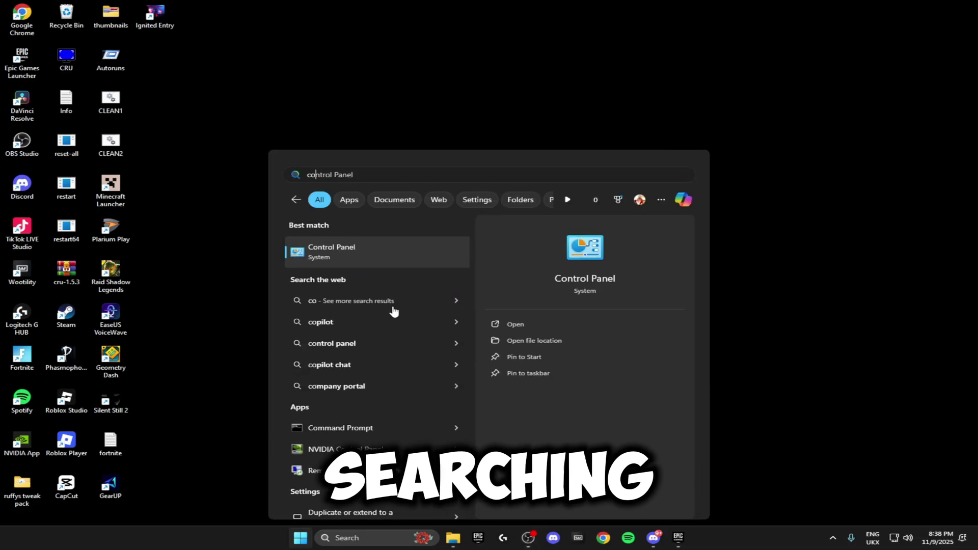
click(342, 243)
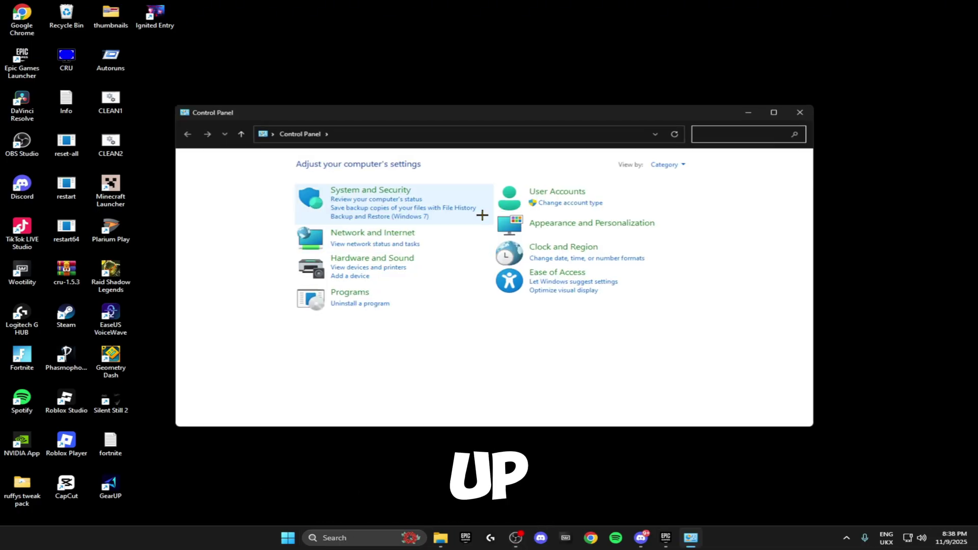
click(569, 278)
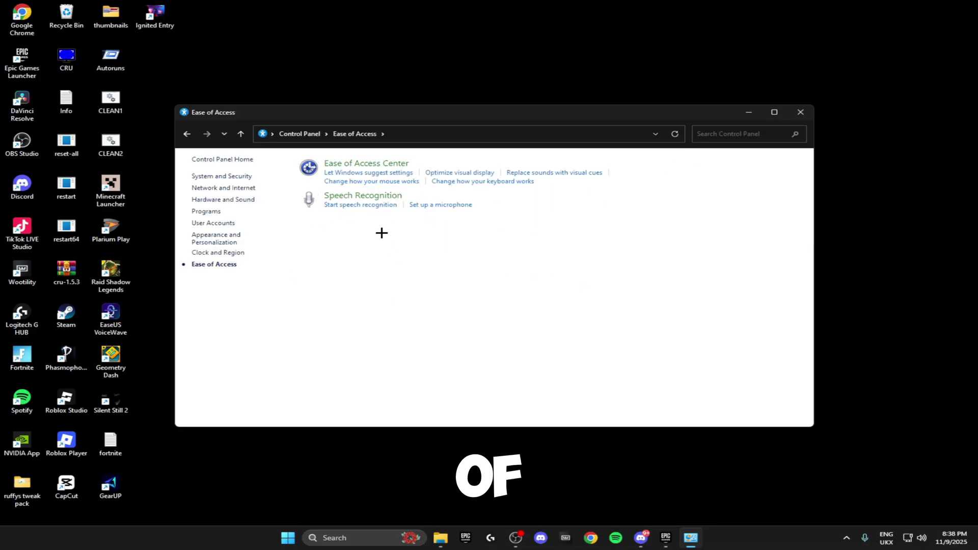
click(341, 165)
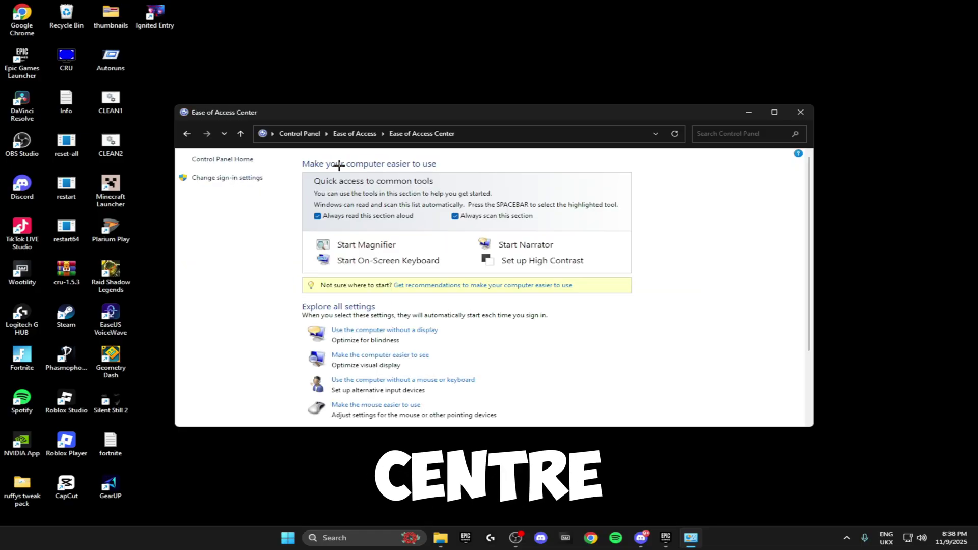
Set the Mouse Keys pointer acceleration to the slowest level and apply it
scroll(357, 367, down, 1)
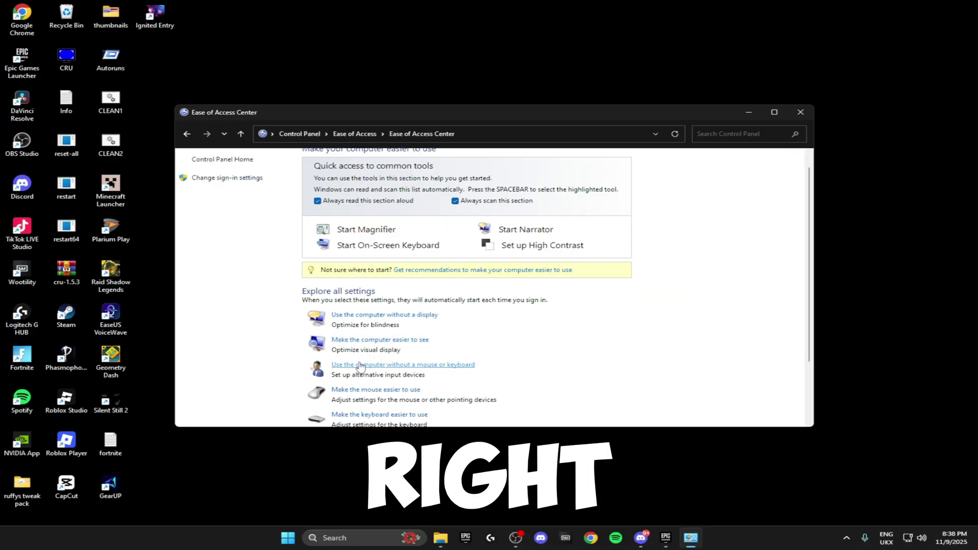
click(363, 391)
click(381, 339)
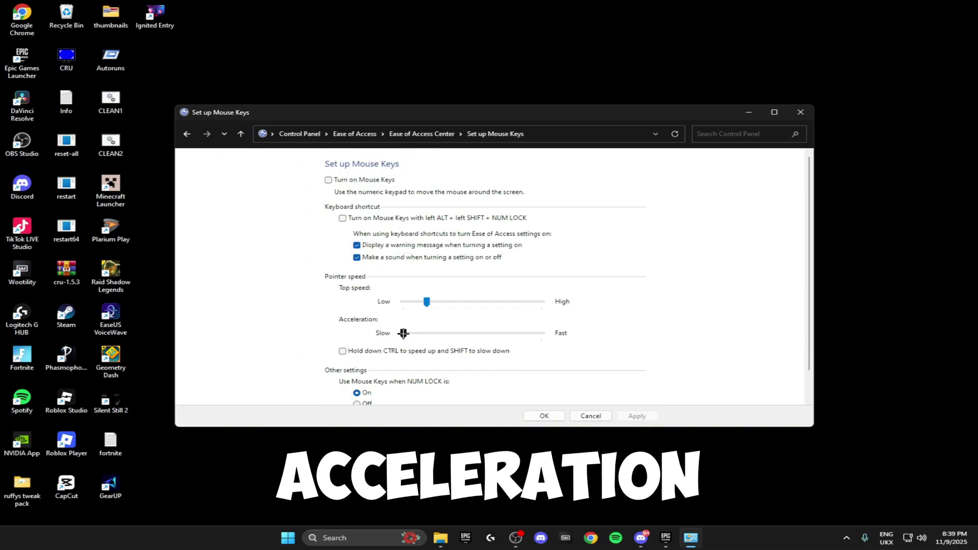
drag(403, 333, 403, 333)
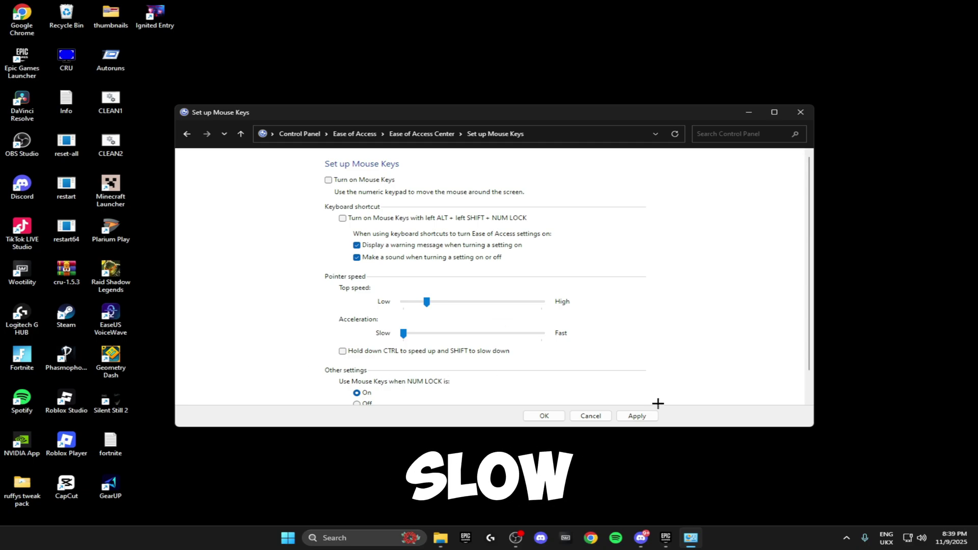
click(637, 416)
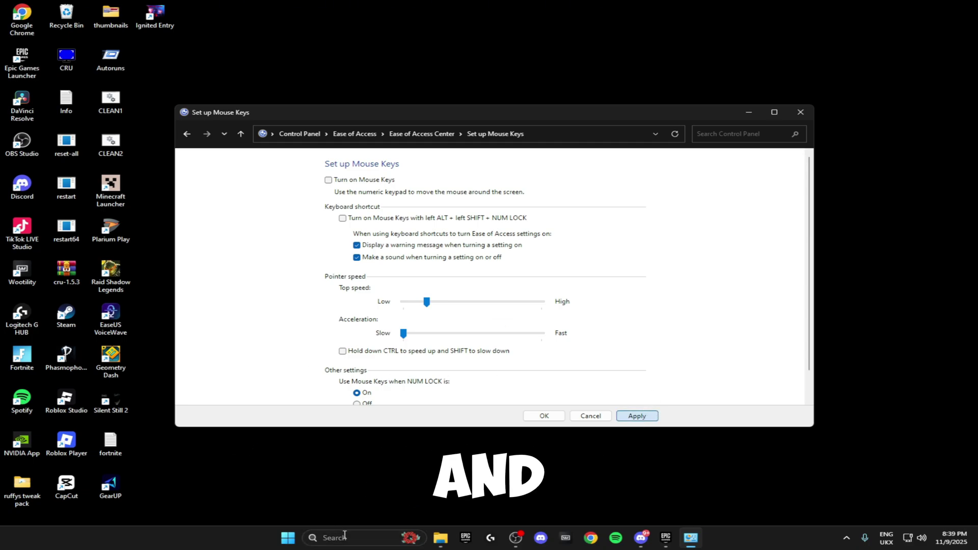
Open the pointer options in the additional Windows mouse settings, confirm them with Enhance pointer precision off, and close the settings windows
click(329, 538)
text(mouse)
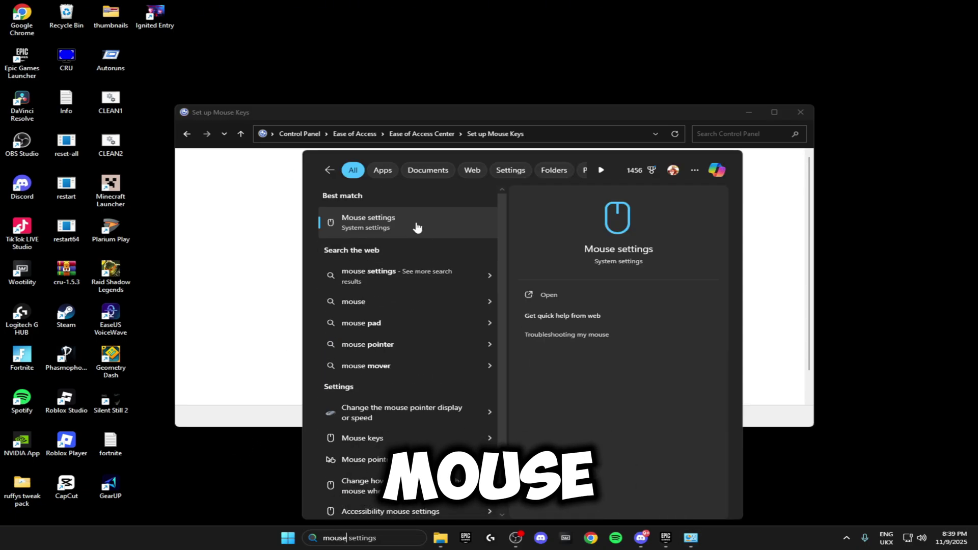
click(414, 222)
scroll(518, 339, down, 4)
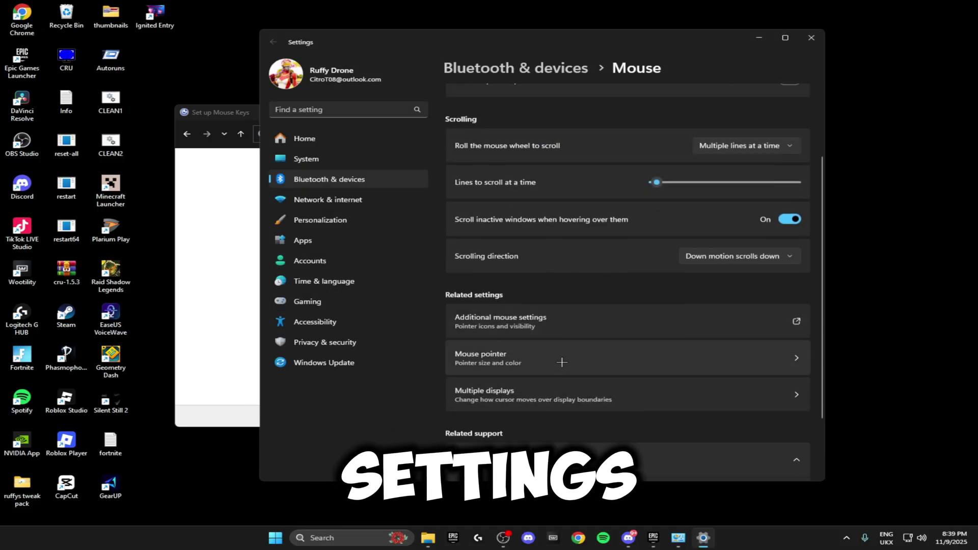
click(528, 255)
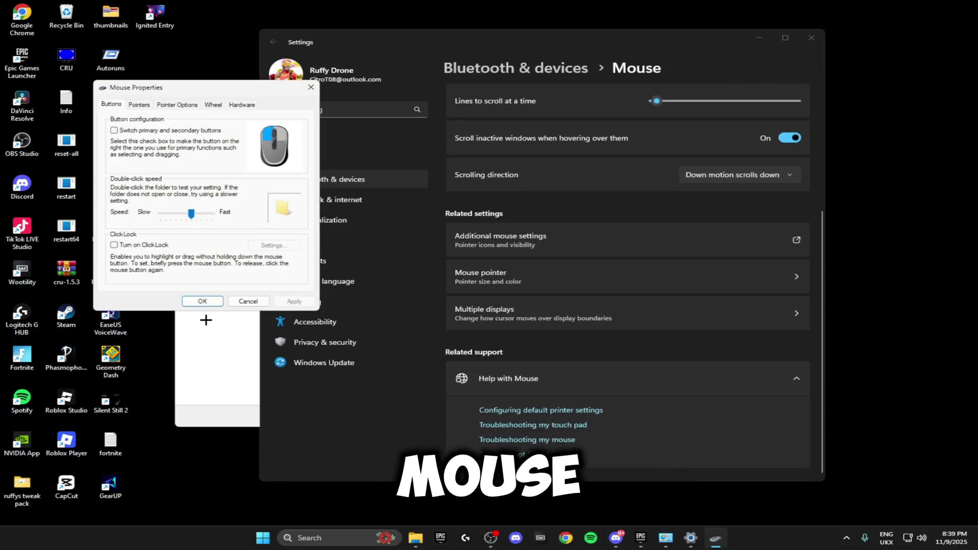
click(177, 103)
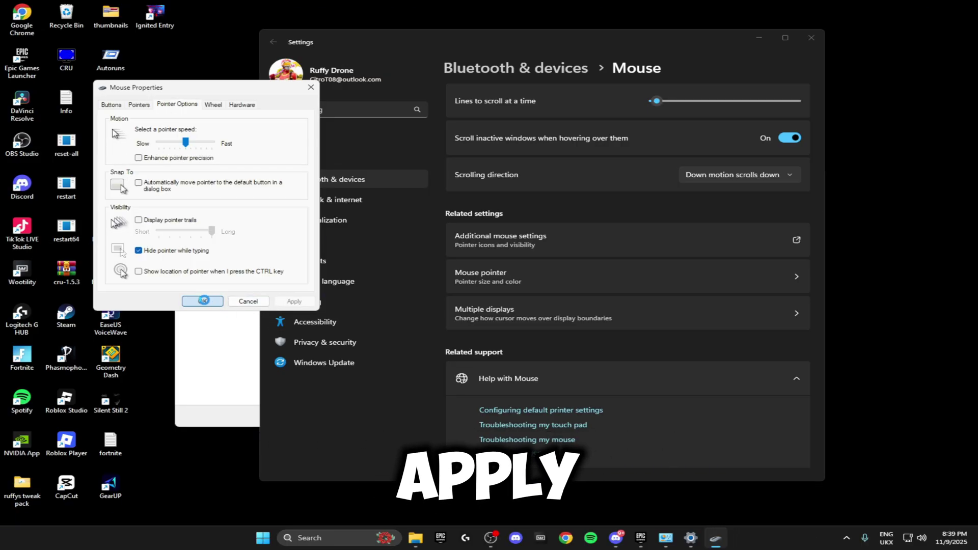
click(798, 38)
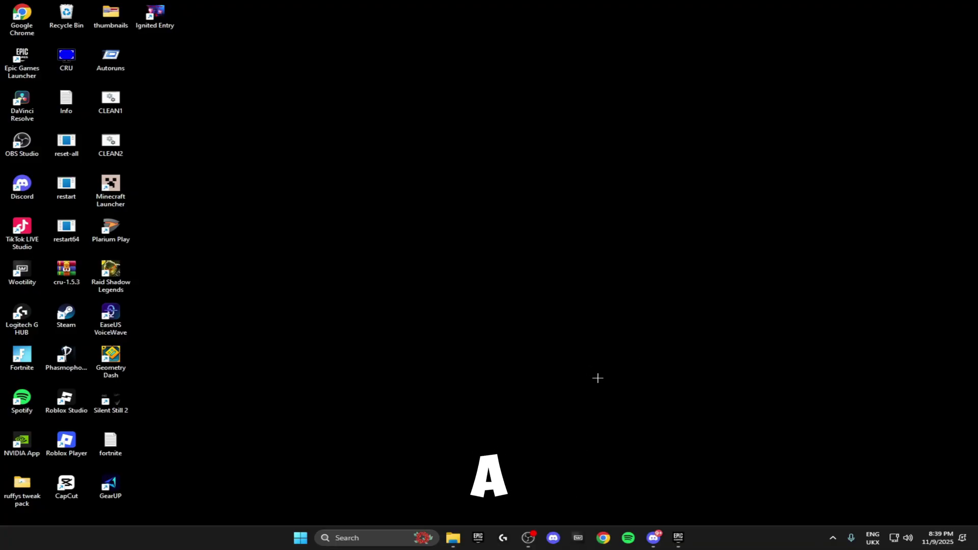
Switch to the Epic Games Launcher, open the Manage options for Fortnite from the library, and close them
click(678, 538)
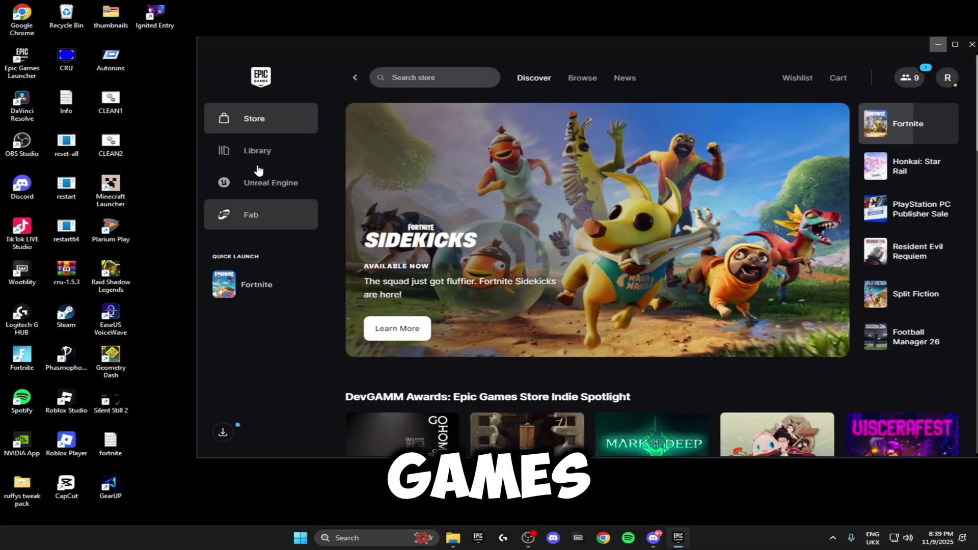
click(259, 153)
right_click(413, 297)
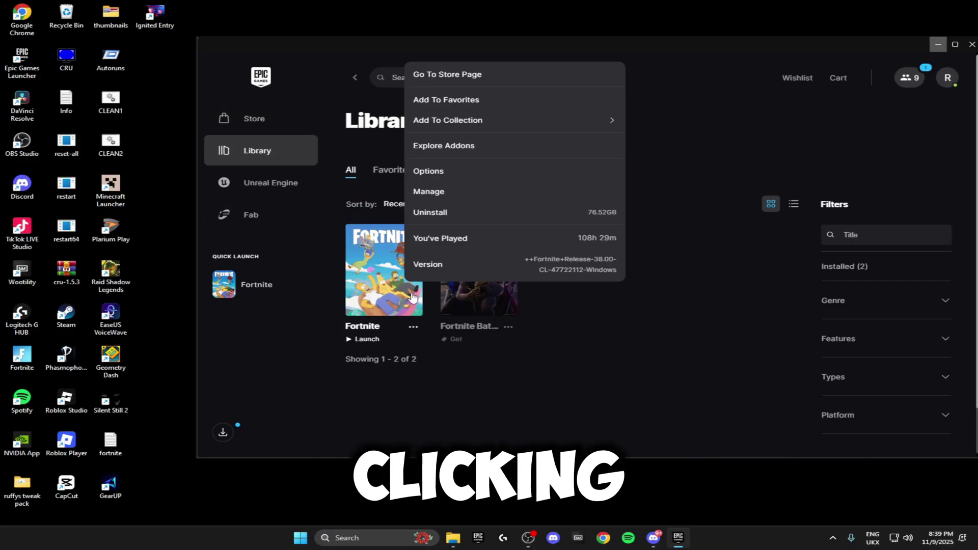
click(464, 191)
click(736, 160)
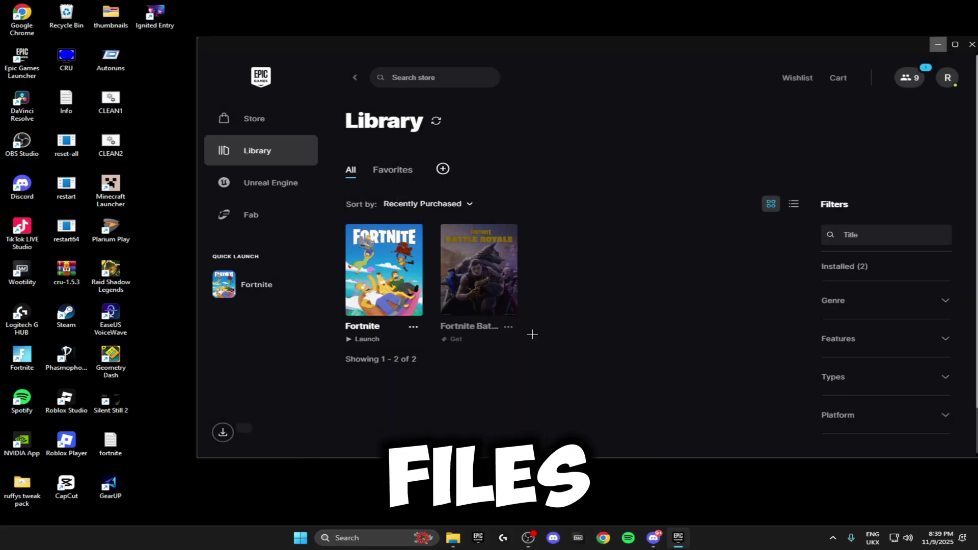